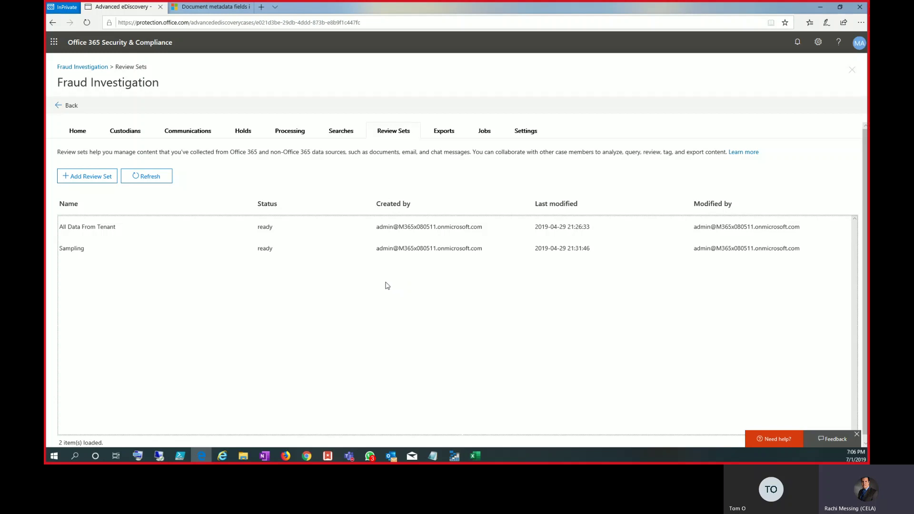
- Open the All Data From Tenant review set and view the "RE: Expansion Fuel Analysis" email
left_click(283, 231)
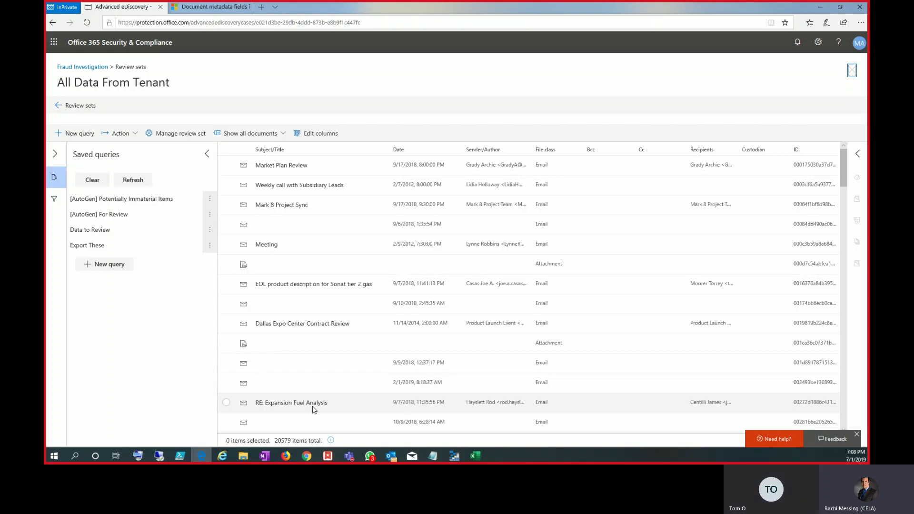
left_click(295, 403)
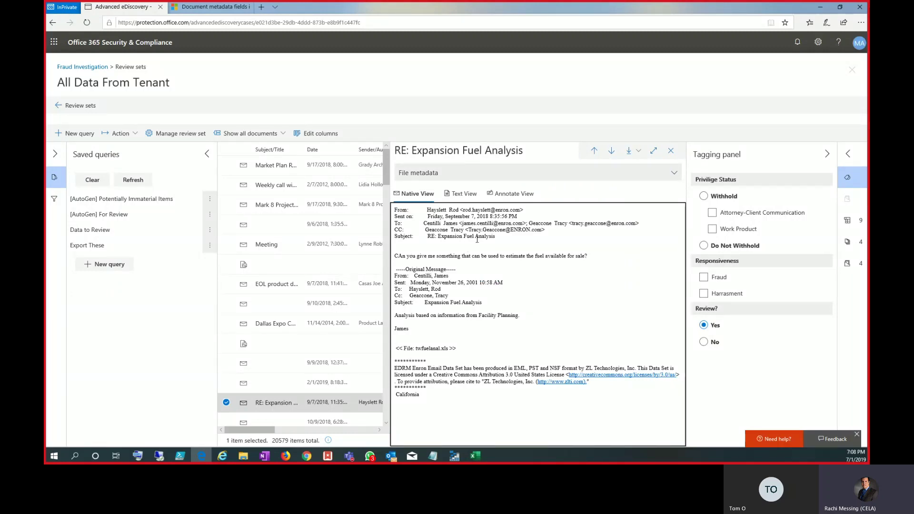
- Try to download the opened email from the review set
left_click(131, 135)
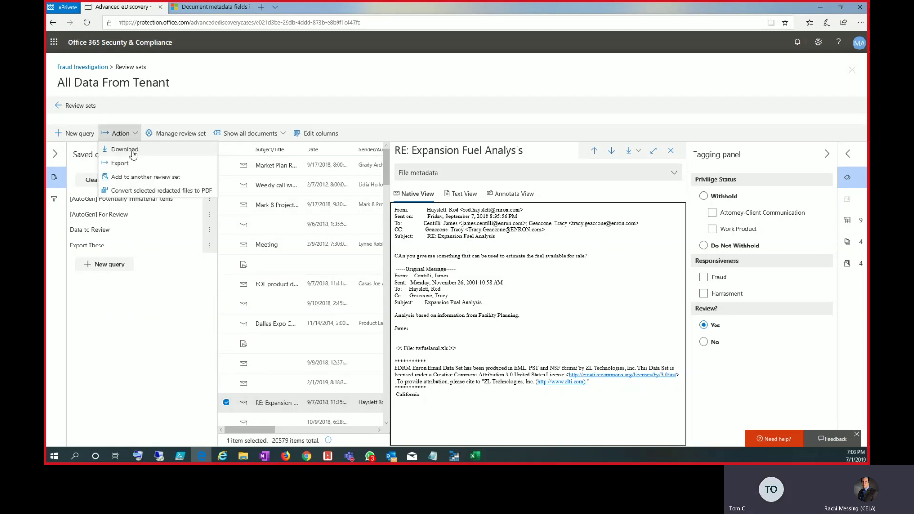
left_click(134, 155)
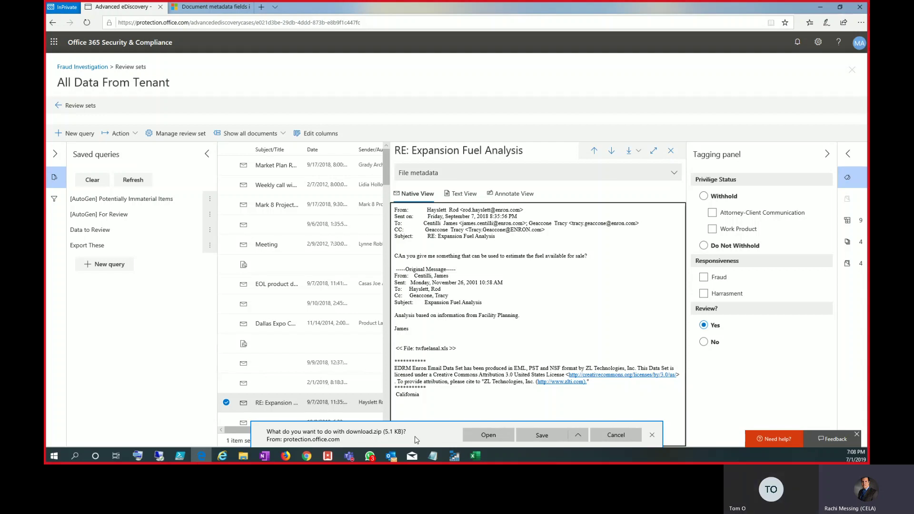
left_click(615, 441)
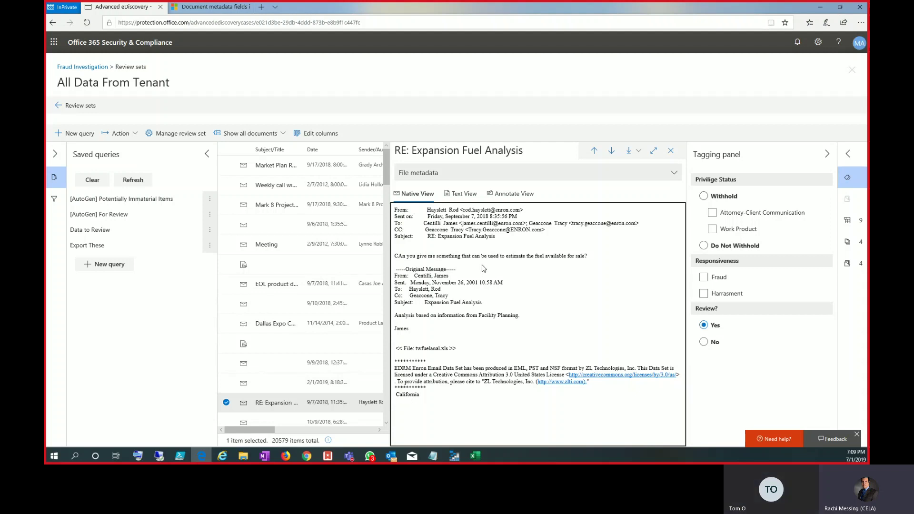
left_click(227, 384)
left_click(226, 363)
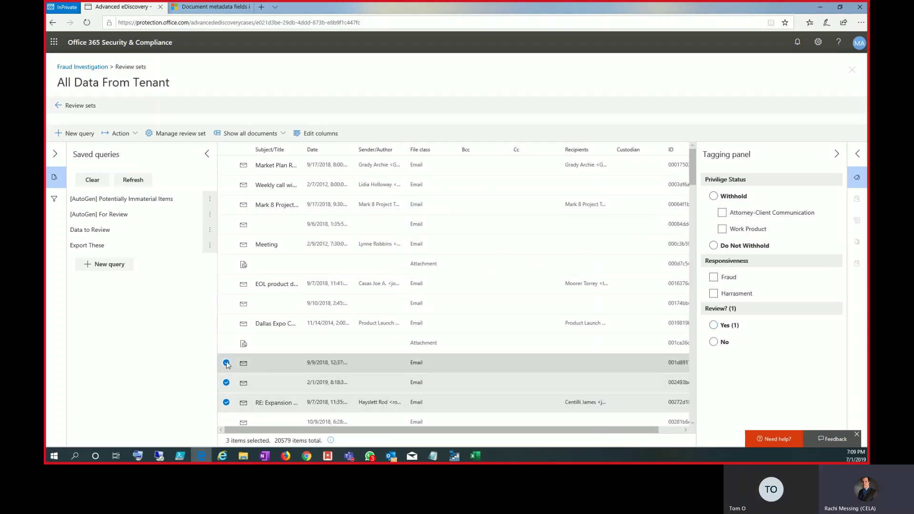
left_click(227, 363)
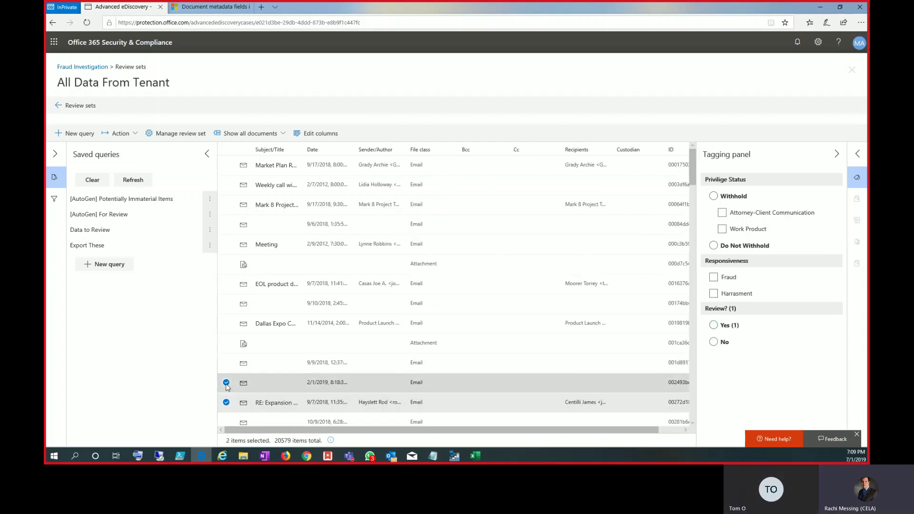
left_click(227, 390)
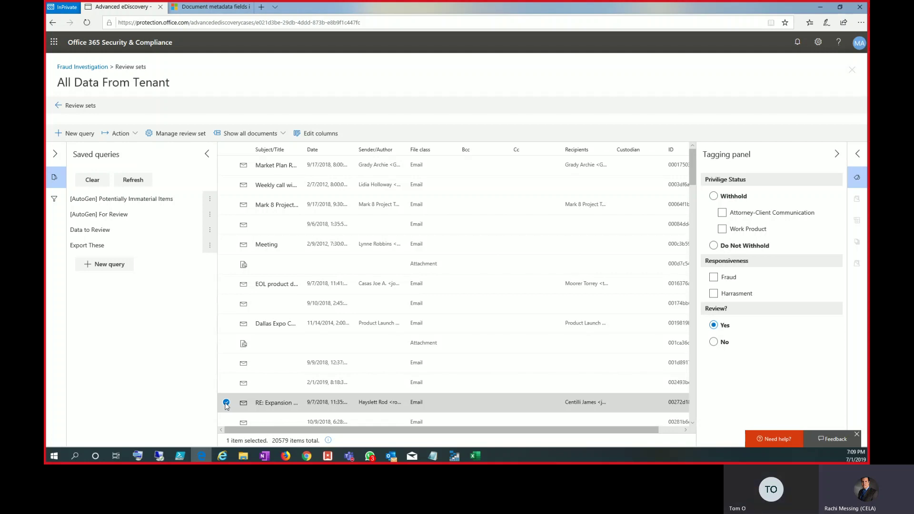
left_click(226, 404)
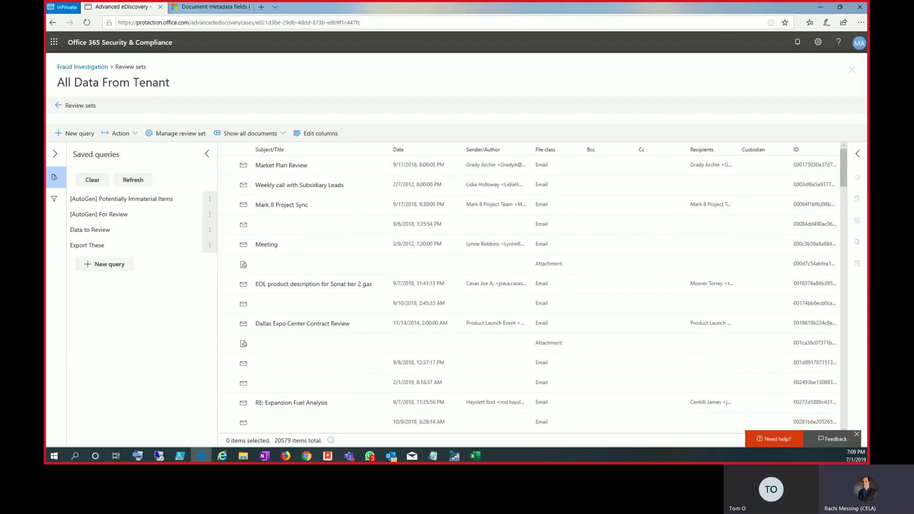
- Try to export all documents returned by the Export These query under the name Export 4
left_click(102, 249)
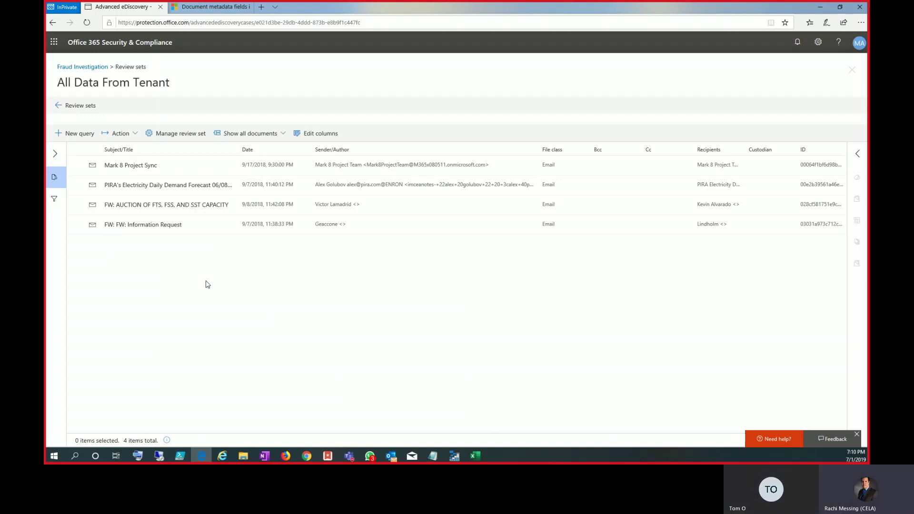
left_click(75, 151)
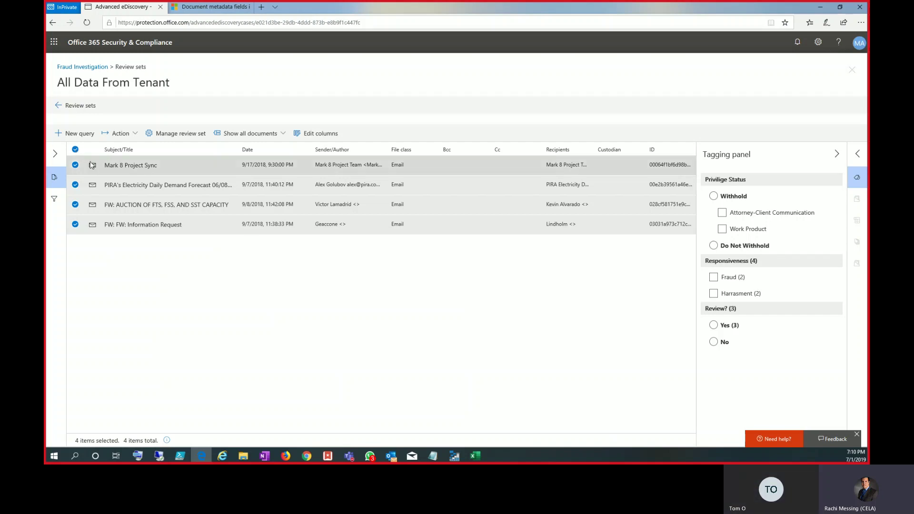
left_click(133, 135)
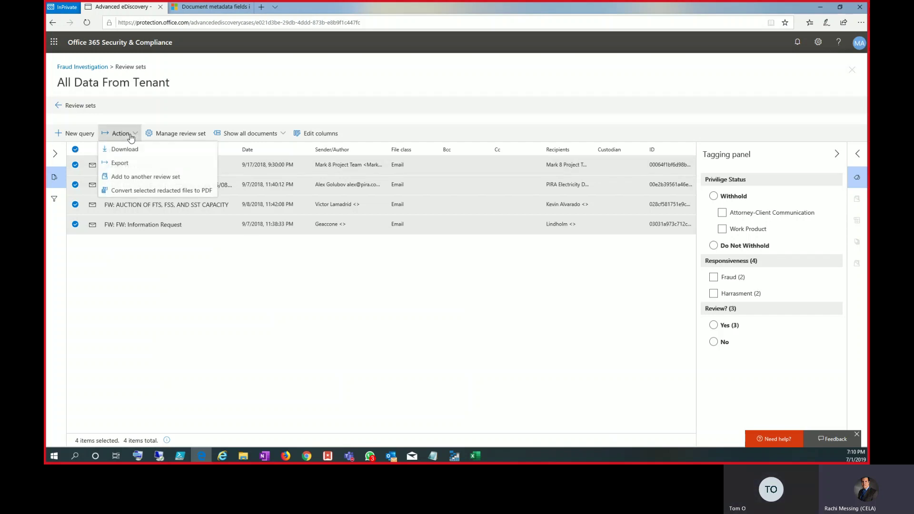
left_click(120, 163)
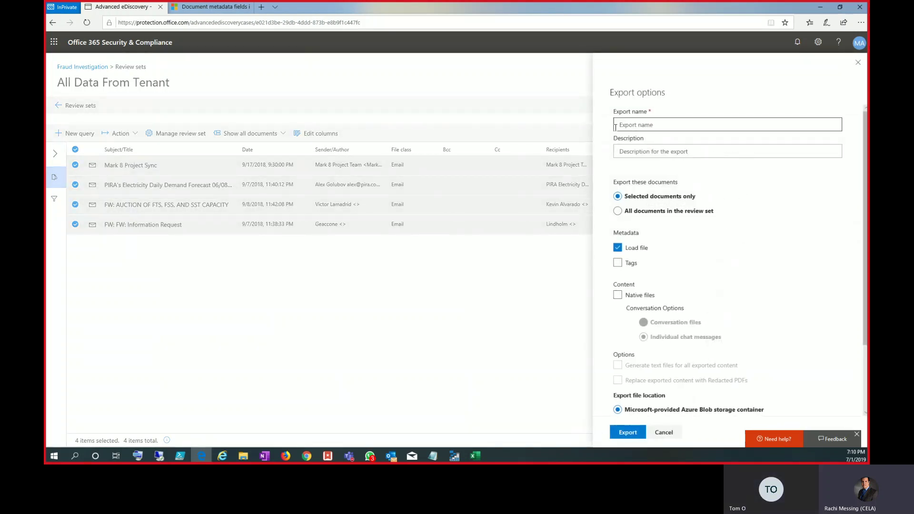
left_click(641, 123)
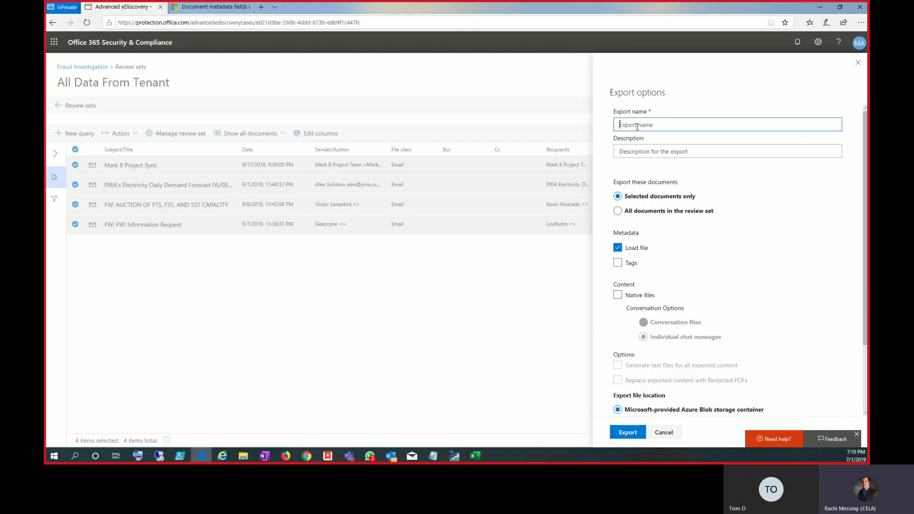
type("Export 4")
left_click(665, 432)
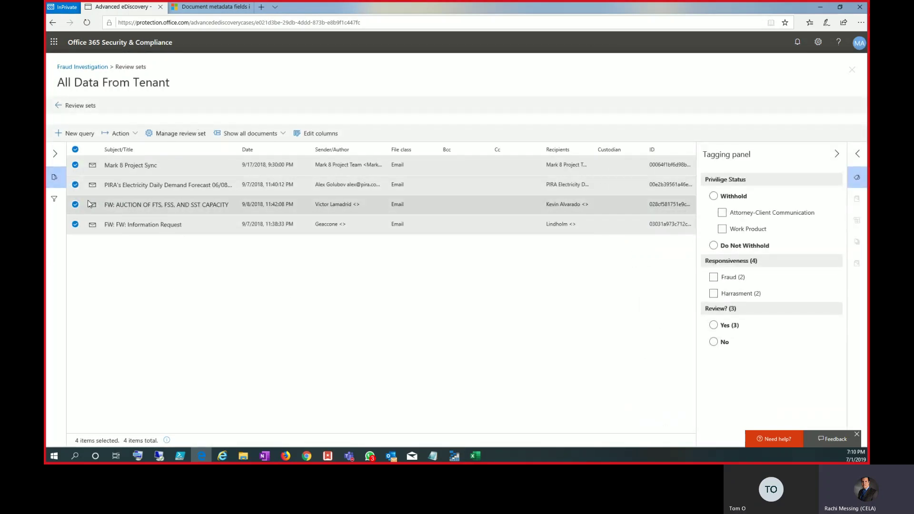
- Load the [AutoGen] For Review query and tag its Super Top Secret email as Fraud
left_click(54, 183)
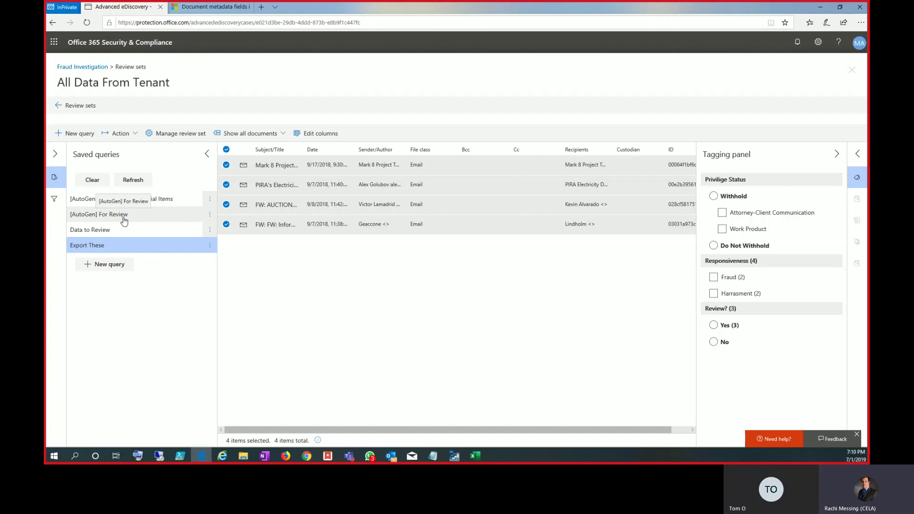
left_click(122, 218)
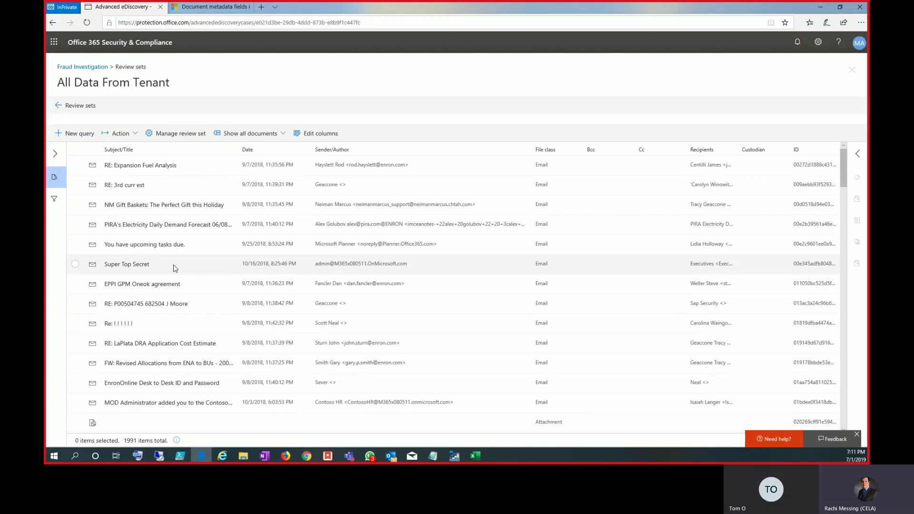
left_click(111, 269)
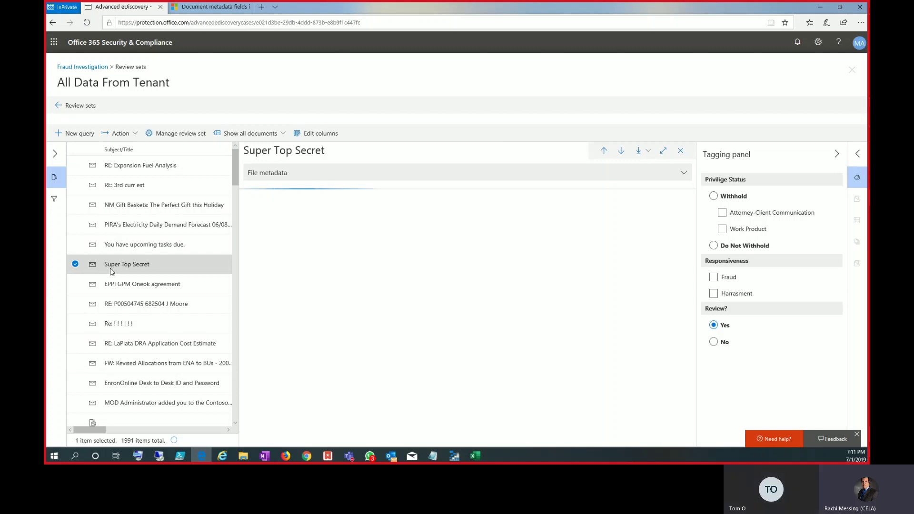
left_click(714, 326)
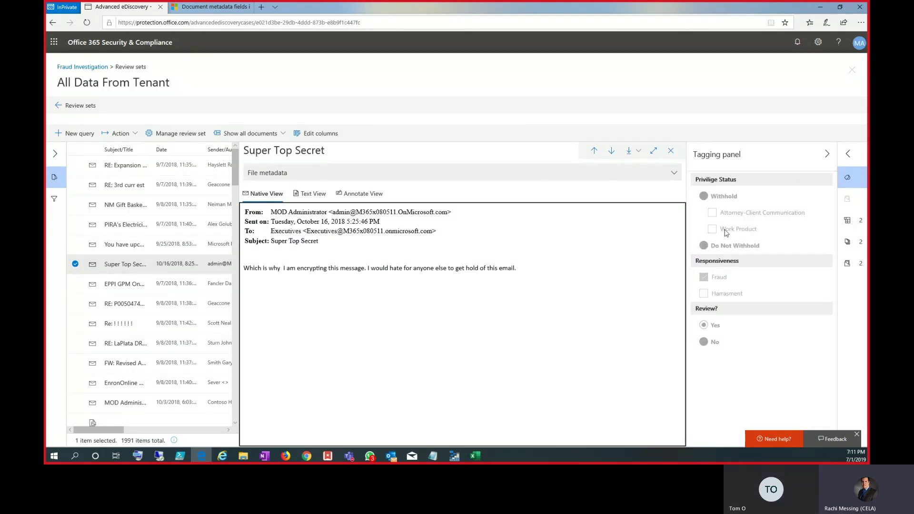
- Set up an export named Export 4 for all documents returned by the Export These query
left_click(53, 181)
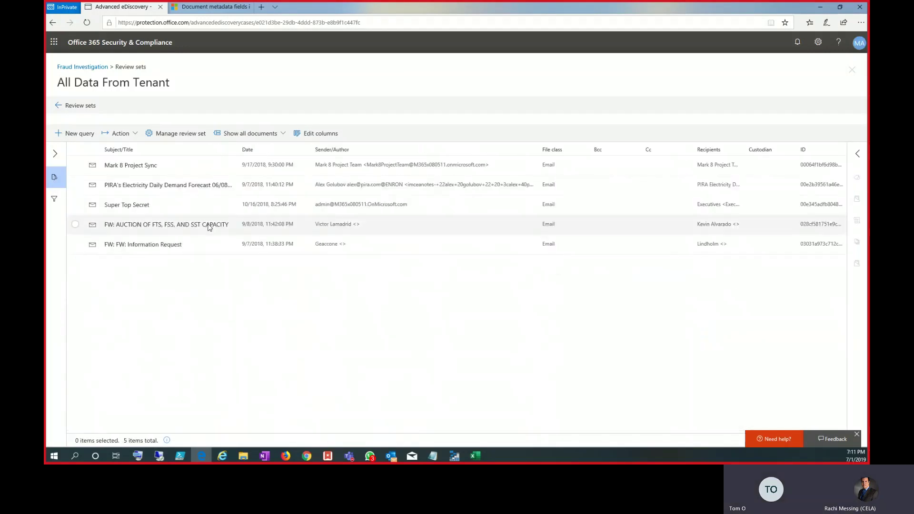
left_click(75, 150)
left_click(121, 134)
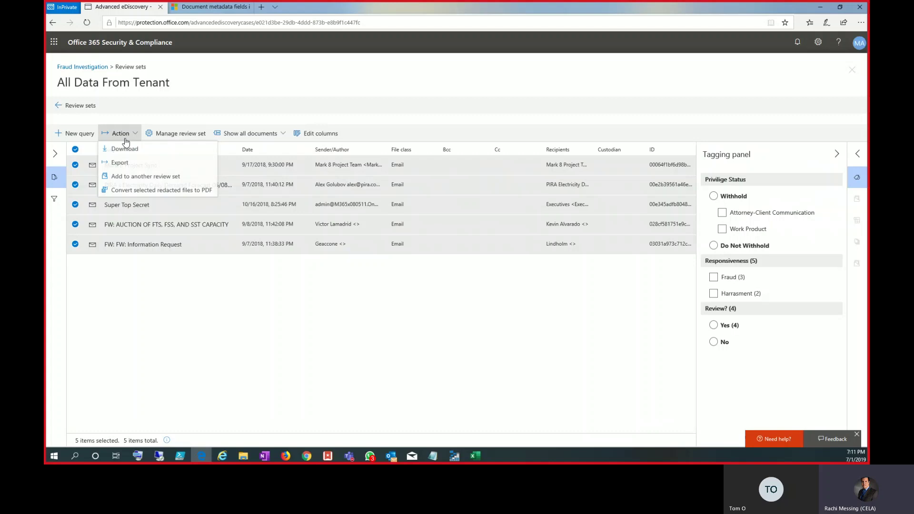
left_click(120, 163)
type("E")
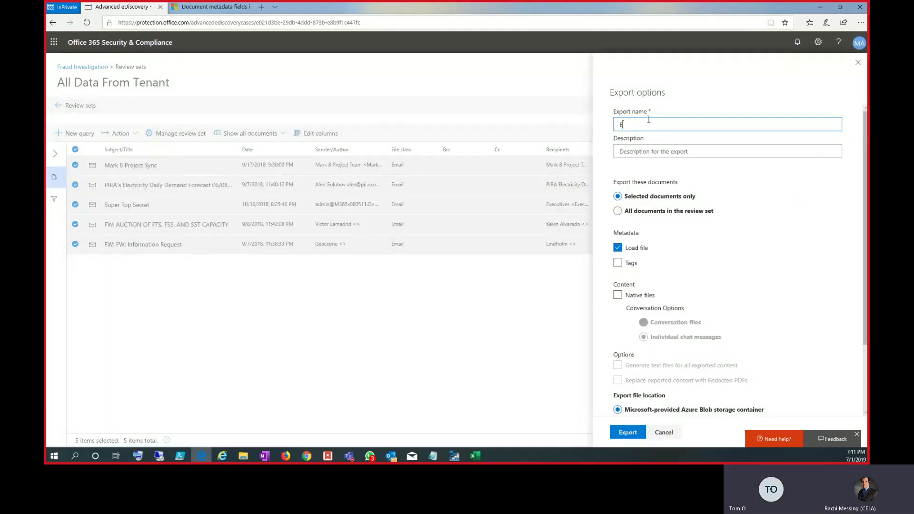
type("xport 2")
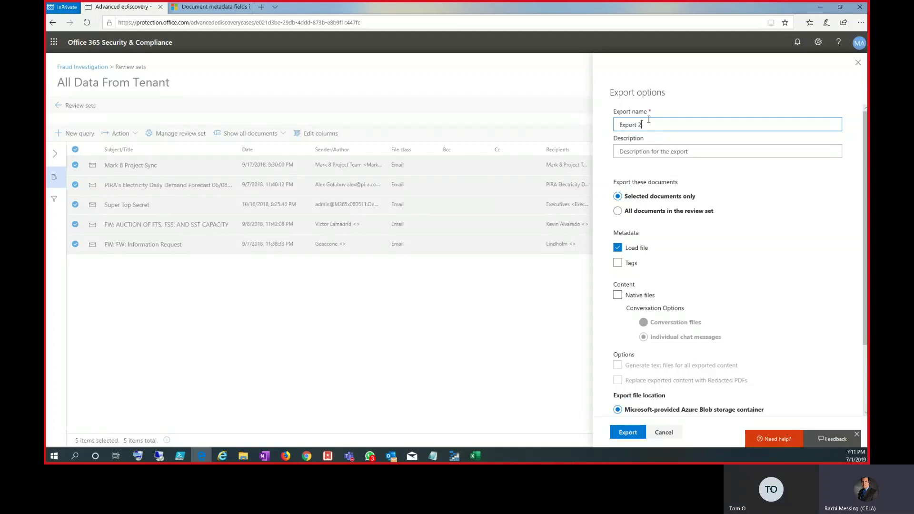
key("BackSpace")
type("4")
- Include tags, native files as individual chat messages, generated text files and redacted PDF replacements, and submit the export
scroll(657, 253, "down", 2)
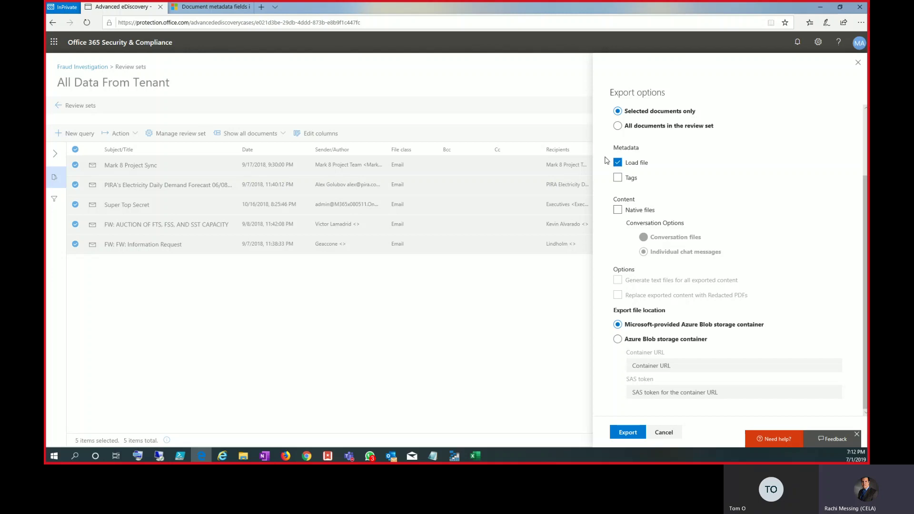
left_click(618, 178)
left_click(618, 211)
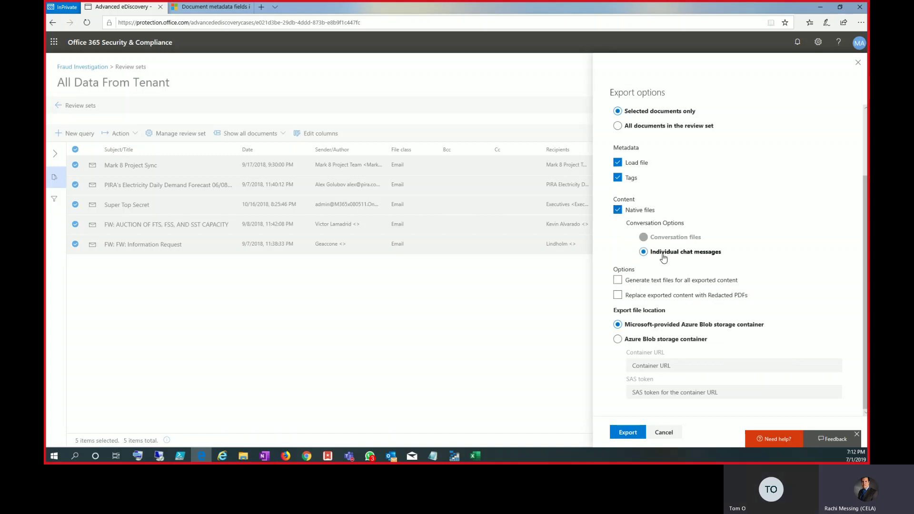
left_click(643, 253)
left_click(619, 280)
left_click(618, 296)
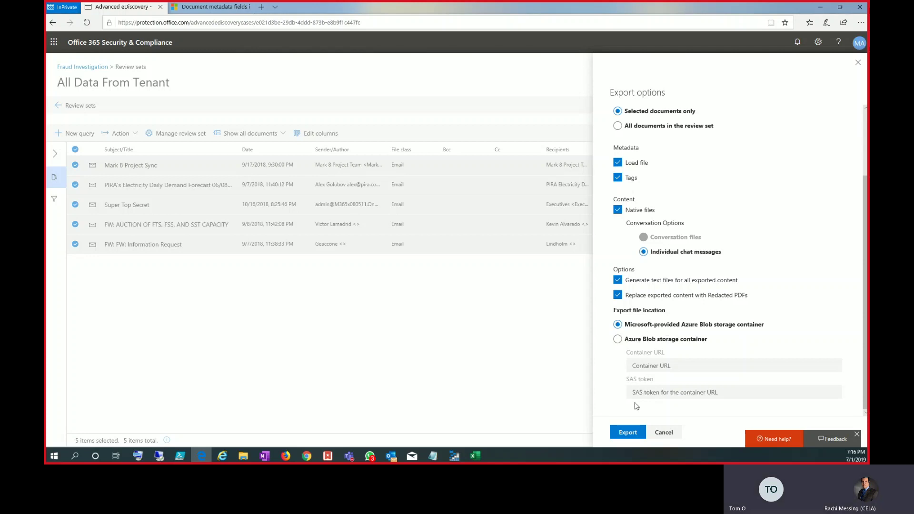
left_click(628, 433)
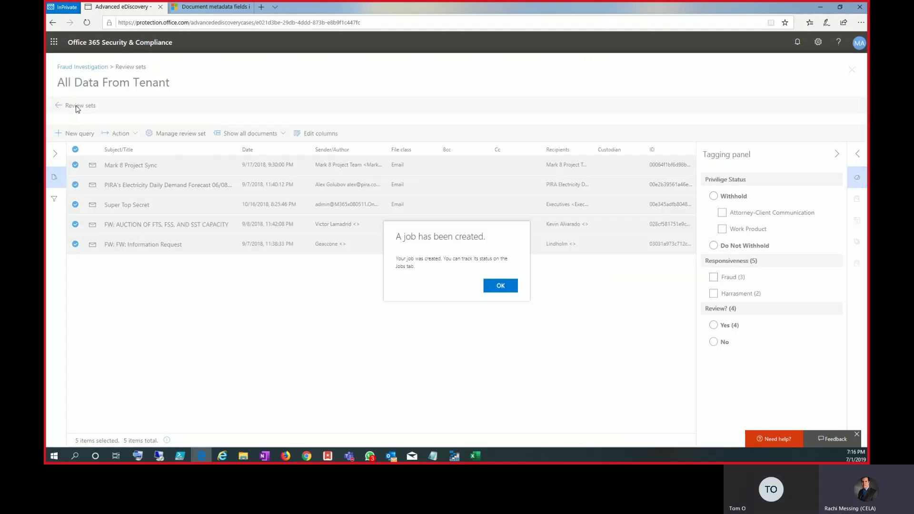
left_click(489, 288)
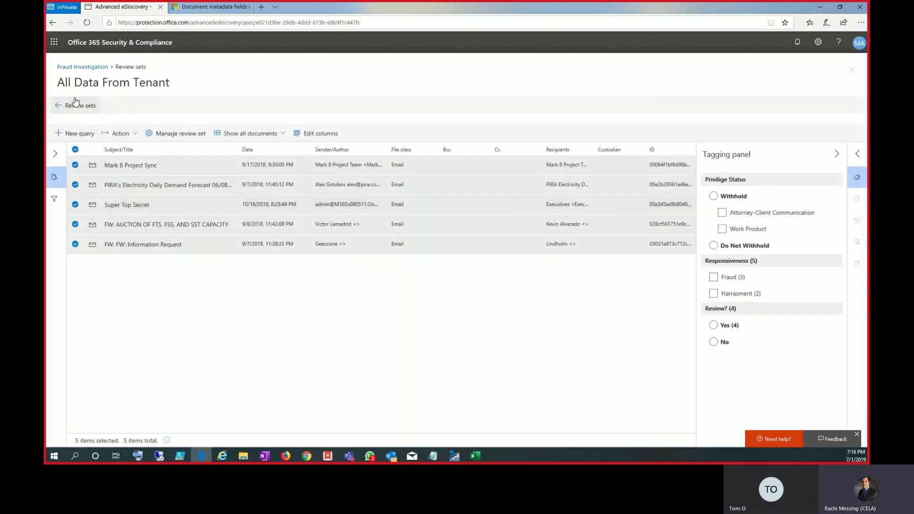
- Check the status and progress of the newest export preparation job in the Fraud Investigation case
left_click(77, 105)
left_click(483, 135)
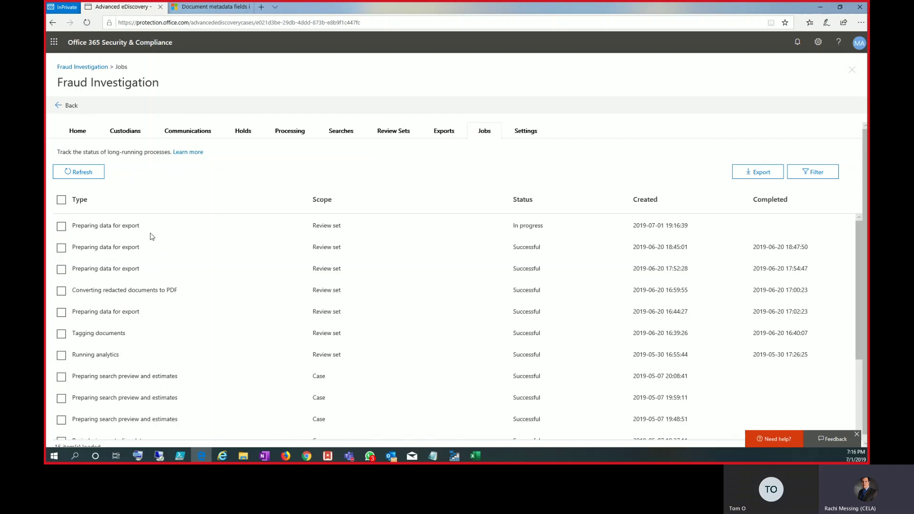
left_click(128, 226)
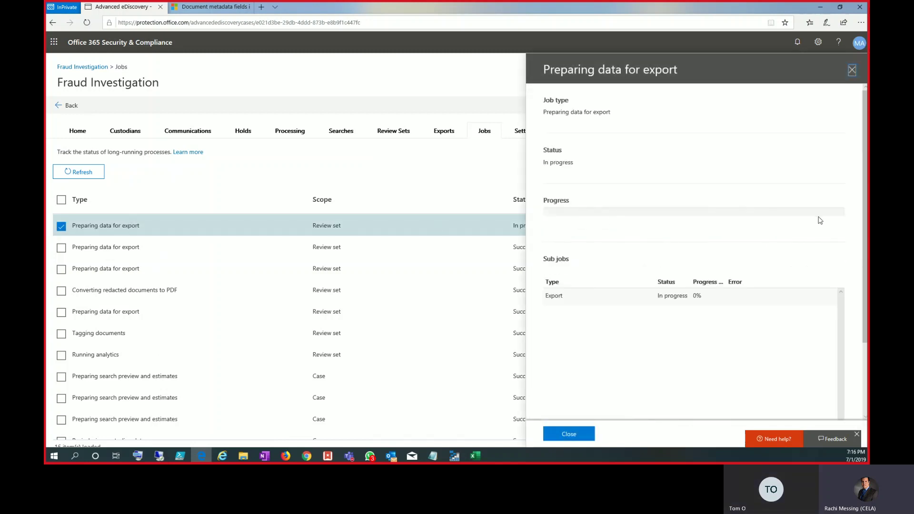
left_click(569, 434)
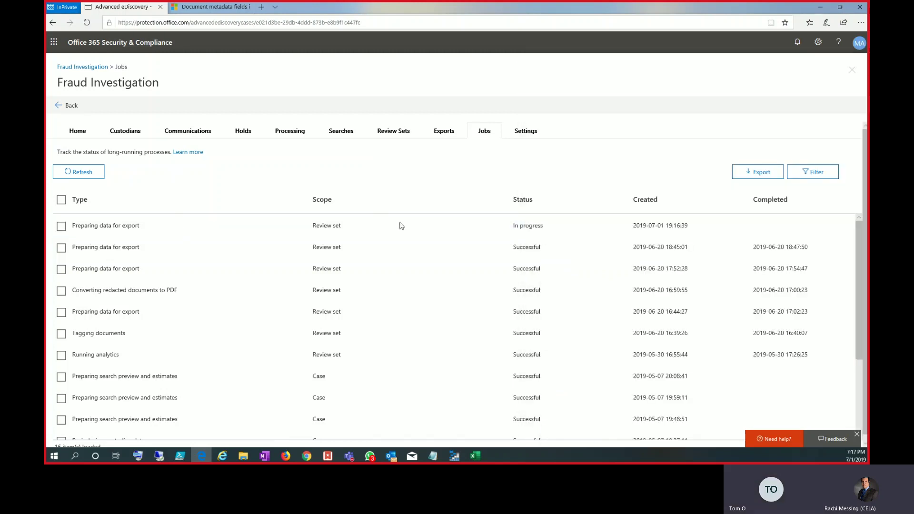
- Copy the full location URL of Export 3 from the case's exports
left_click(452, 136)
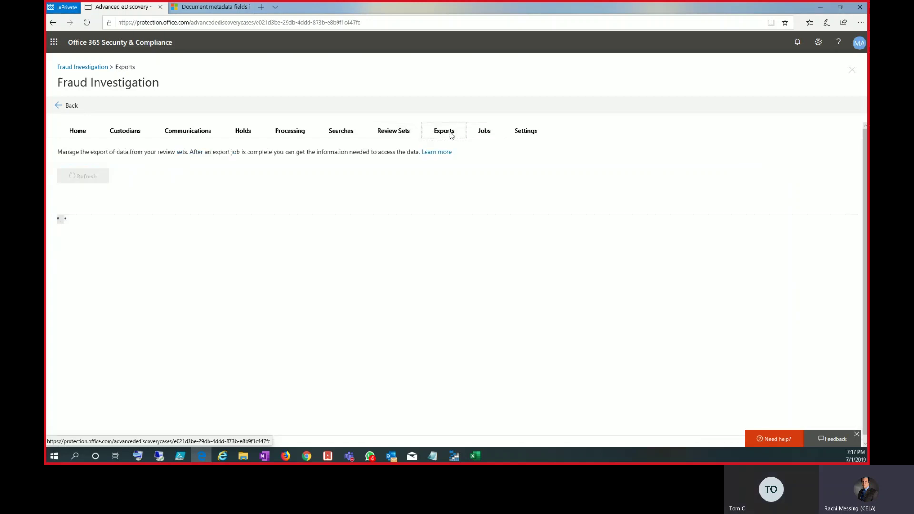
left_click(133, 248)
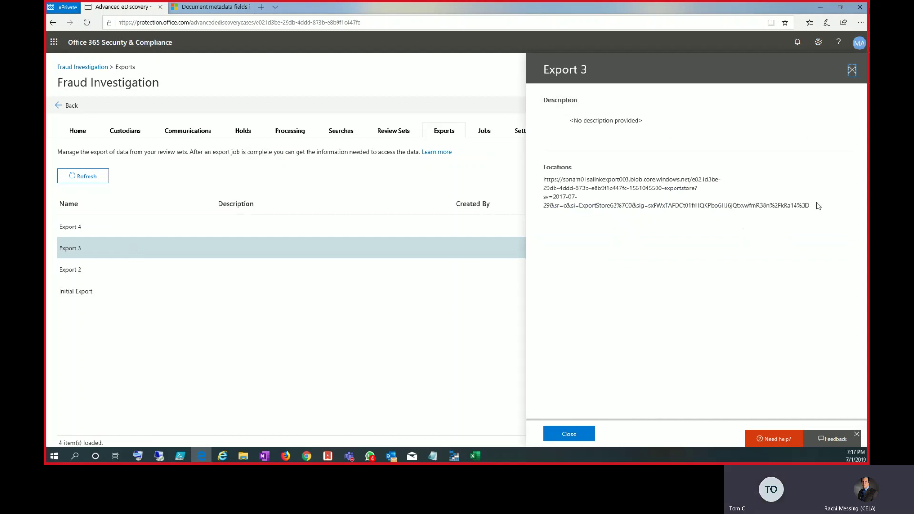
left_click_drag(815, 206, 545, 180)
right_click(561, 181)
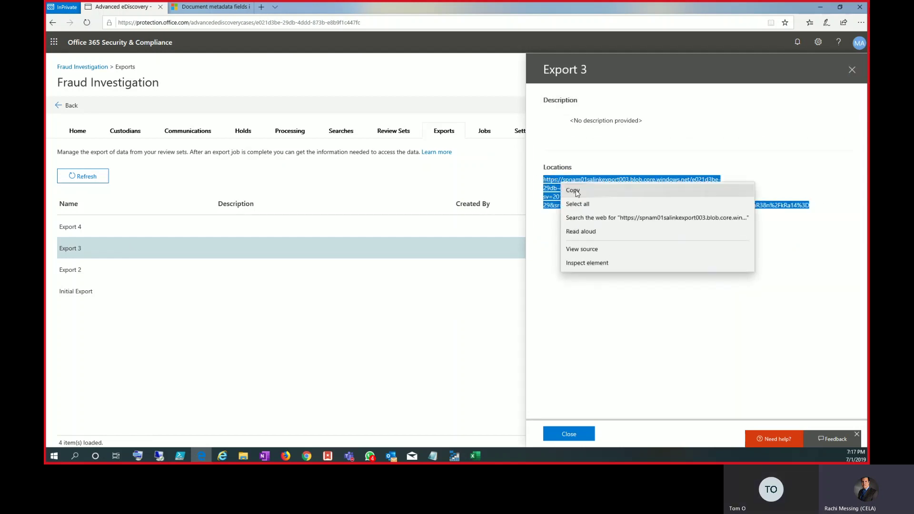
left_click(572, 190)
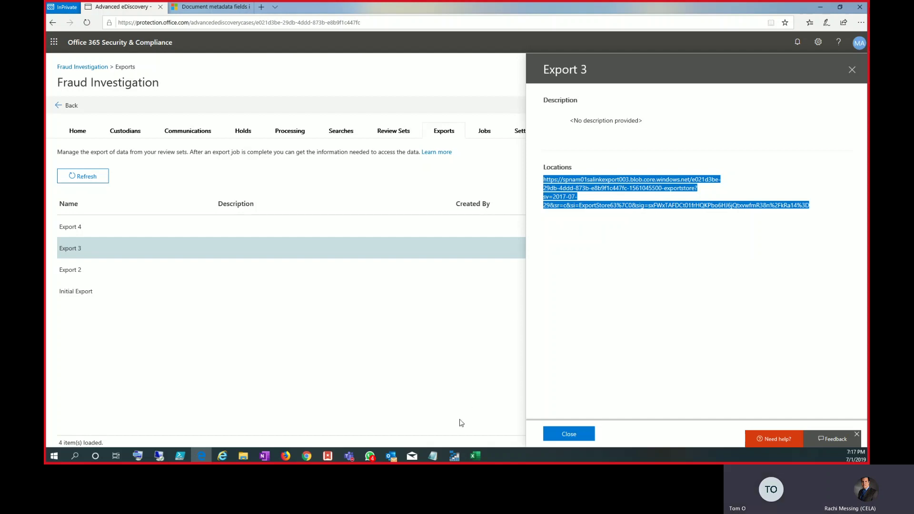
- Switch to Azure Storage Explorer and begin a new storage connection using a shared access signature (SAS) URI
left_click(453, 455)
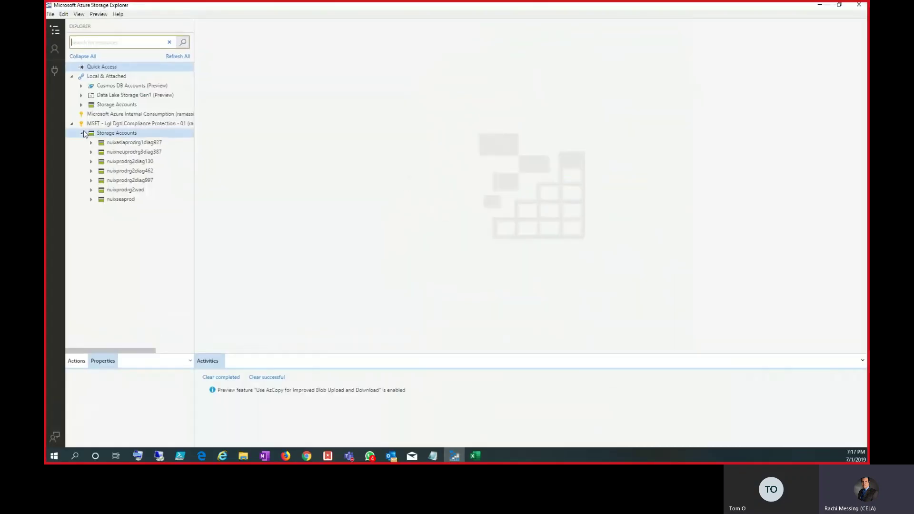
left_click(71, 123)
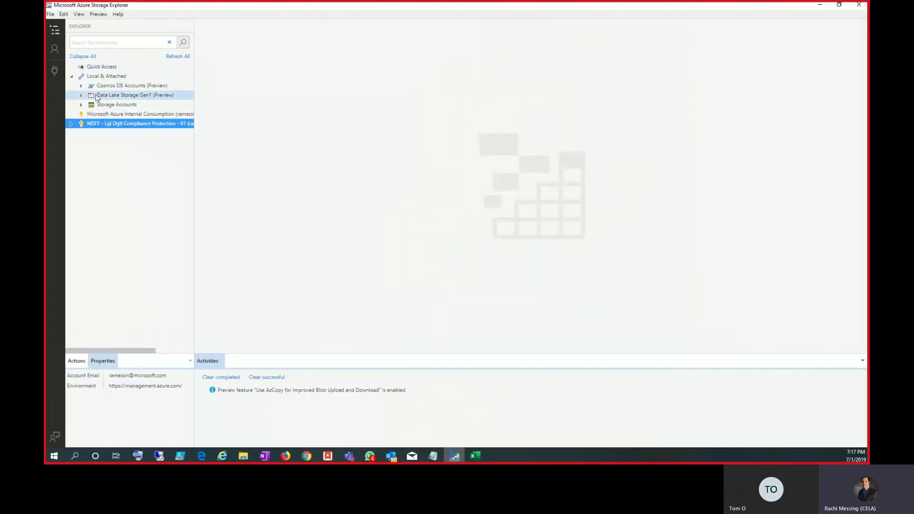
left_click(56, 72)
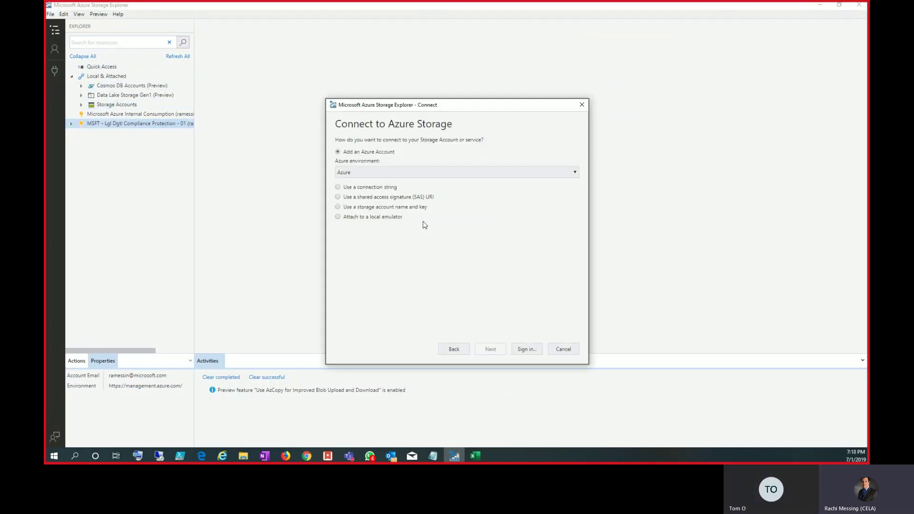
left_click(386, 197)
left_click(490, 349)
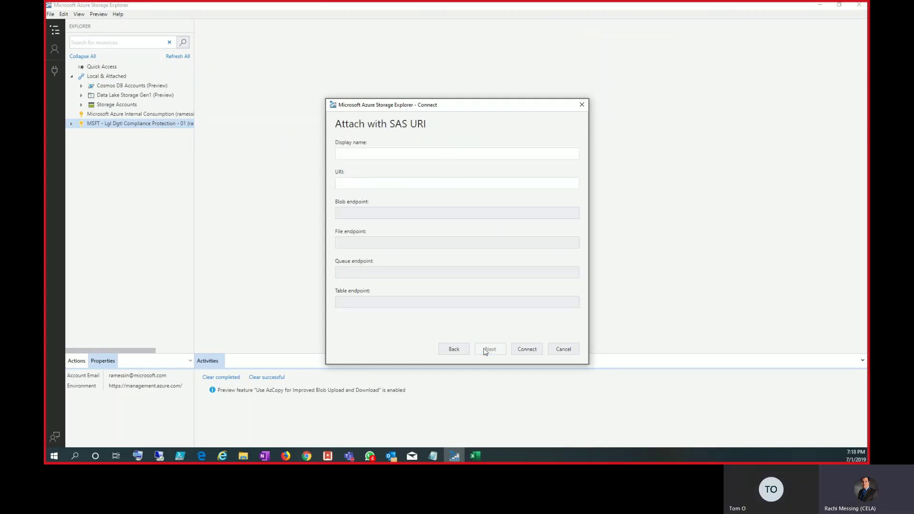
- Paste the copied export location into the SAS URI field, keep the generated display name, and connect to the storage container
left_click(355, 183)
key("ctrl+v")
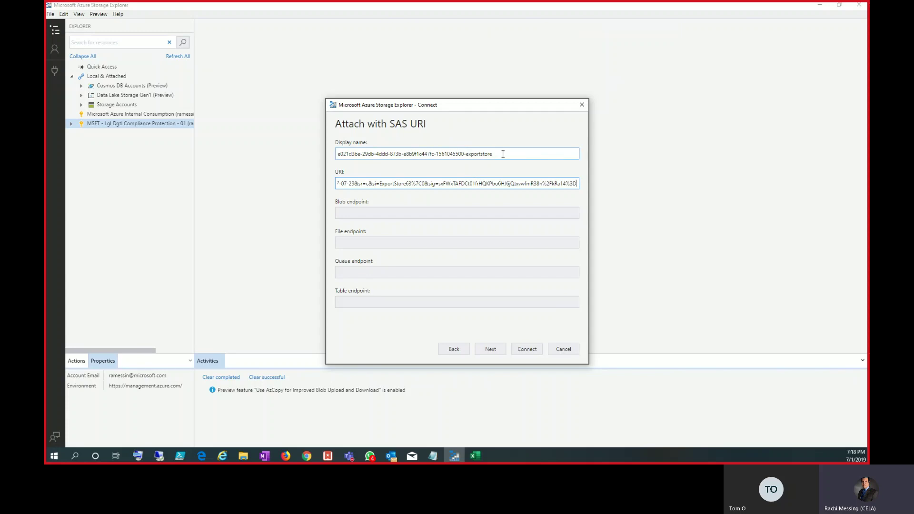
left_click_drag(503, 154, 331, 157)
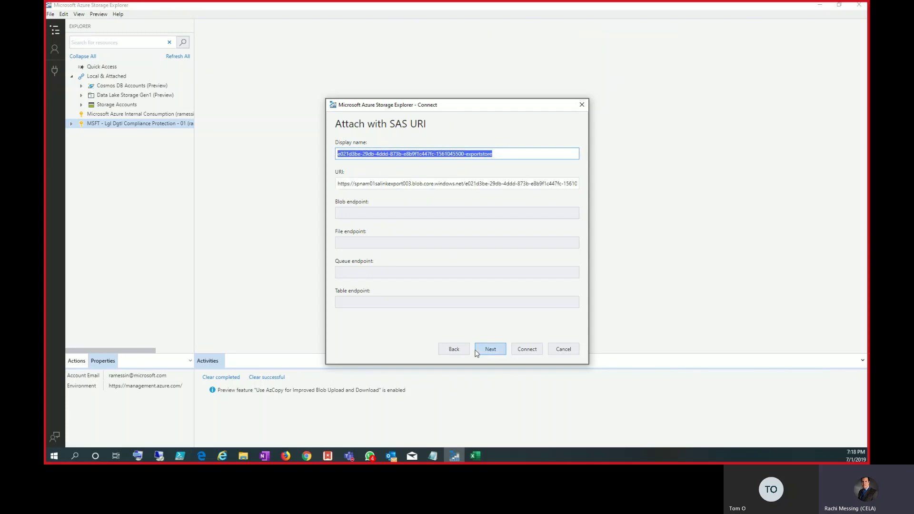
left_click(491, 349)
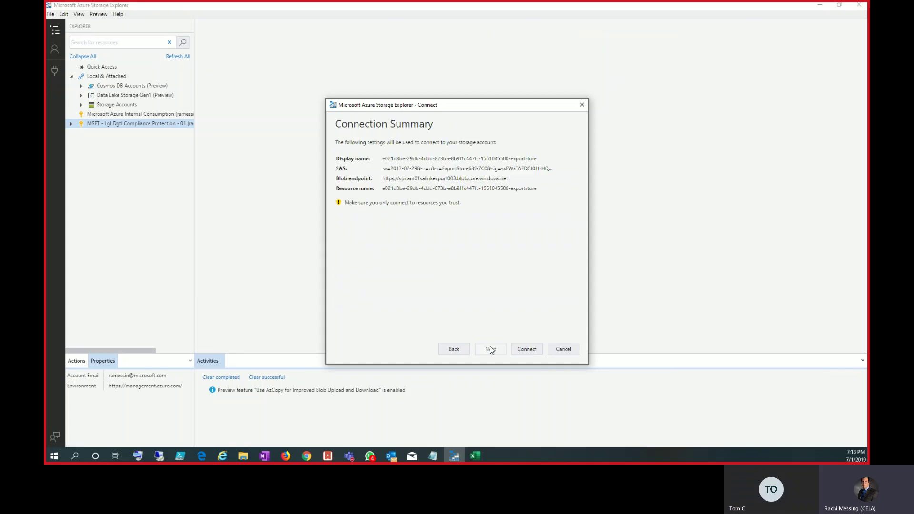
left_click(531, 350)
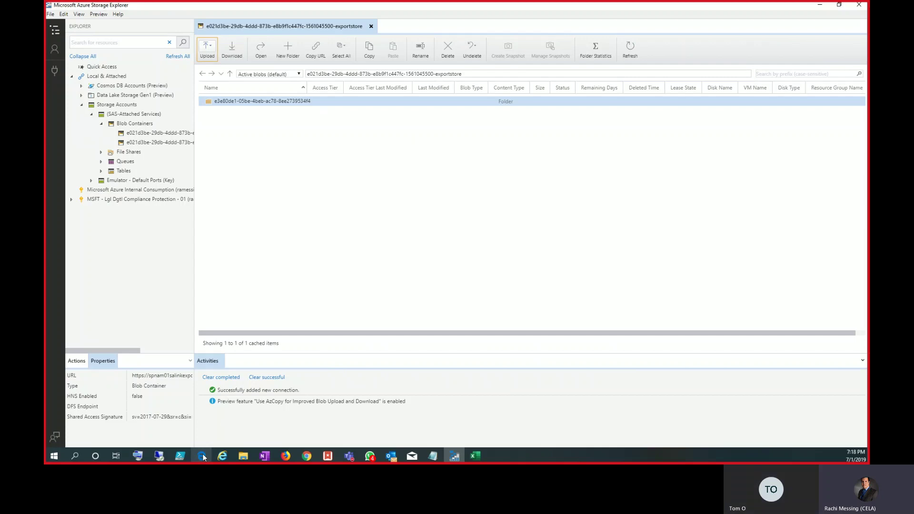
- Minimize Storage Explorer, return to the browser, and switch to File Explorer showing the downloaded export folder
left_click(820, 7)
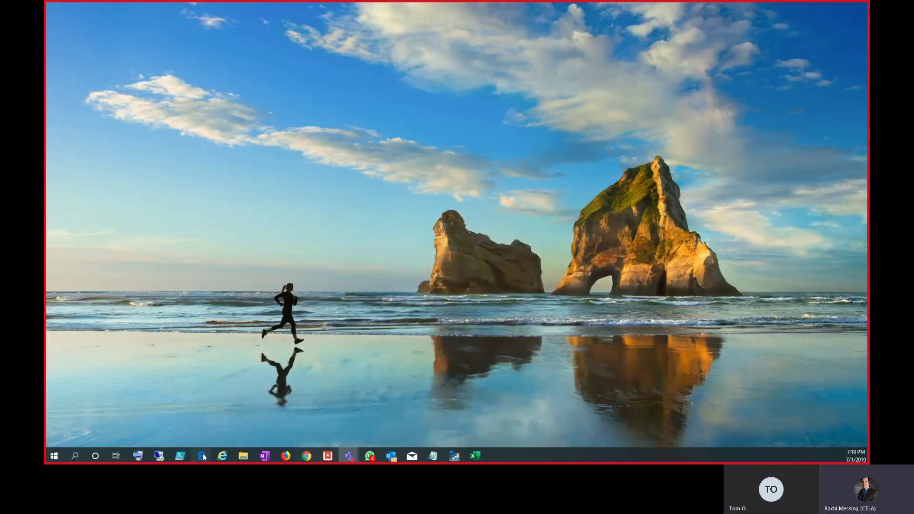
left_click(203, 456)
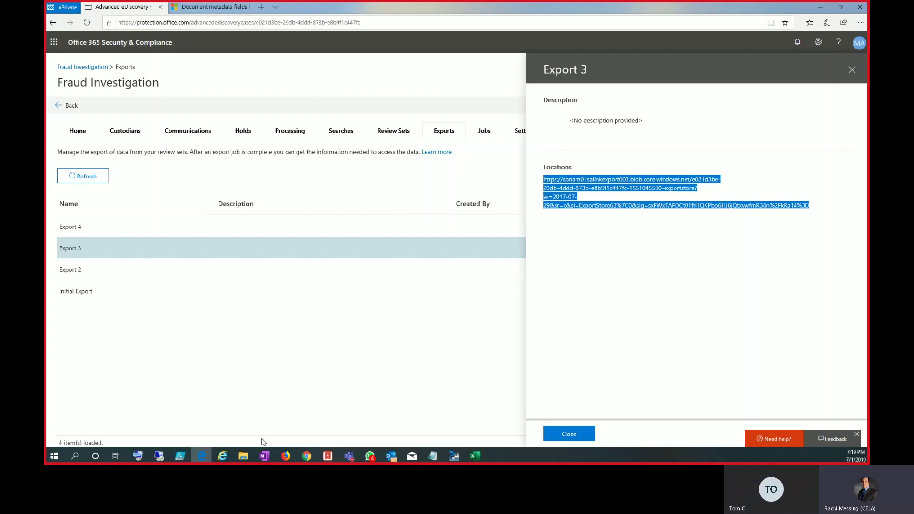
left_click(245, 458)
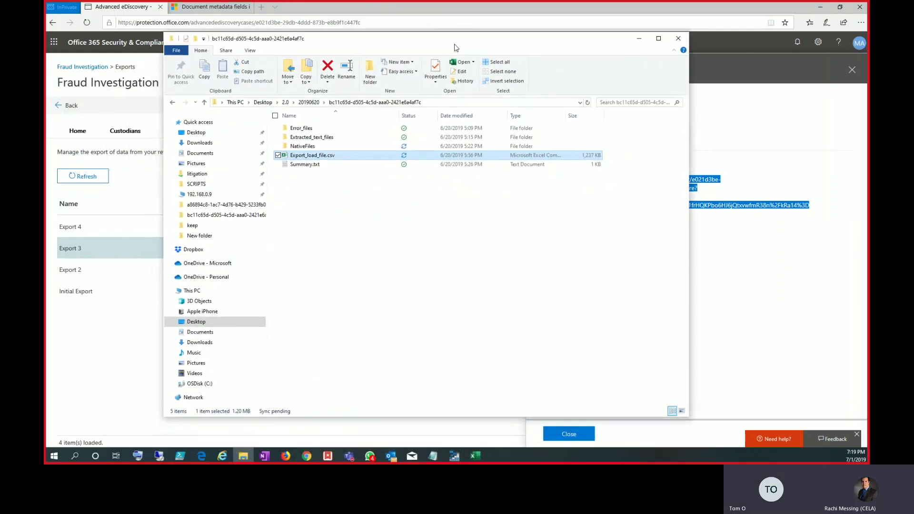
left_click(370, 228)
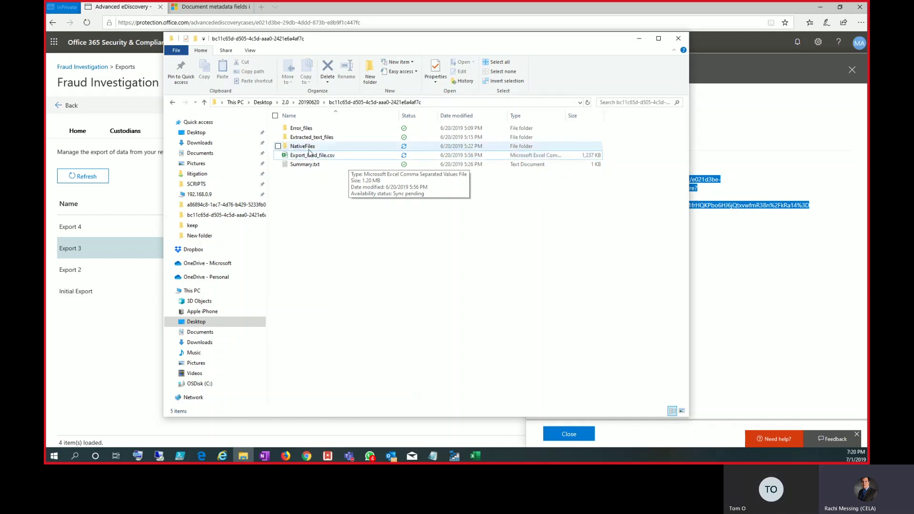
- Examine the exported native files in the G0000 subfolder of NativeFiles
double_click(320, 148)
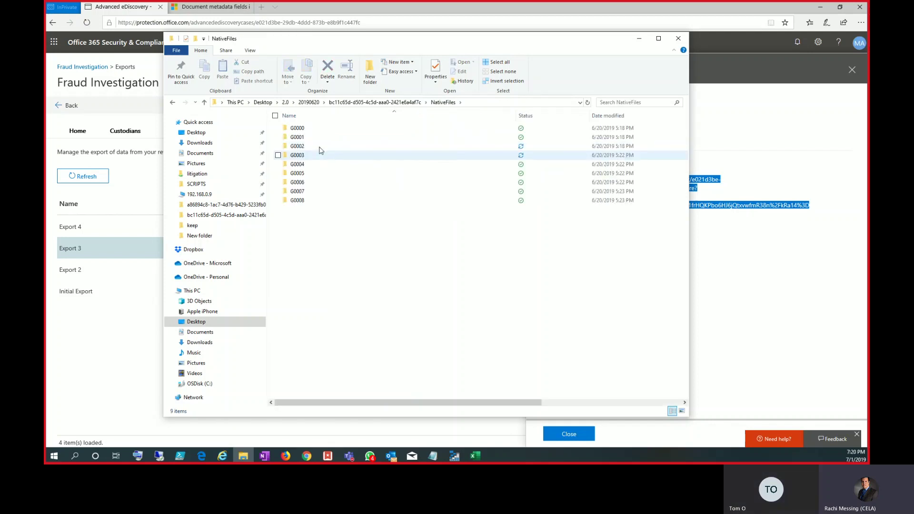
double_click(306, 129)
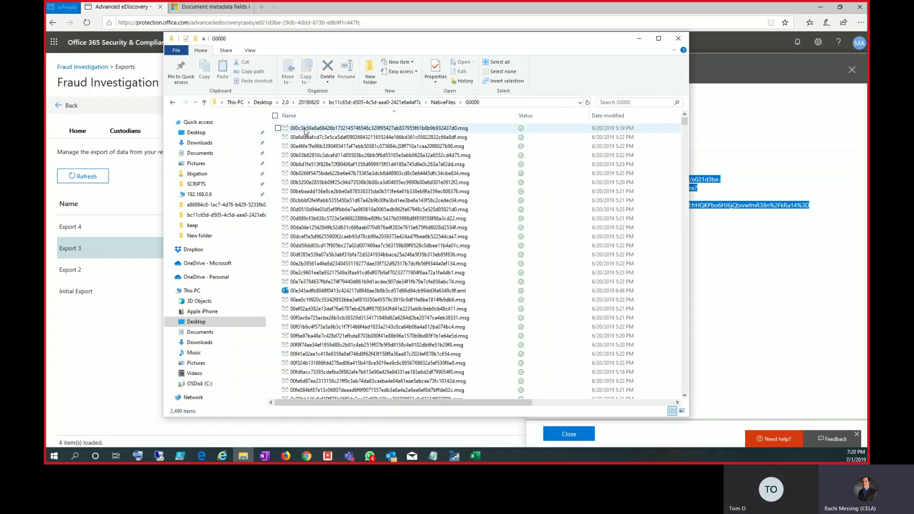
scroll(385, 236, "down", 20)
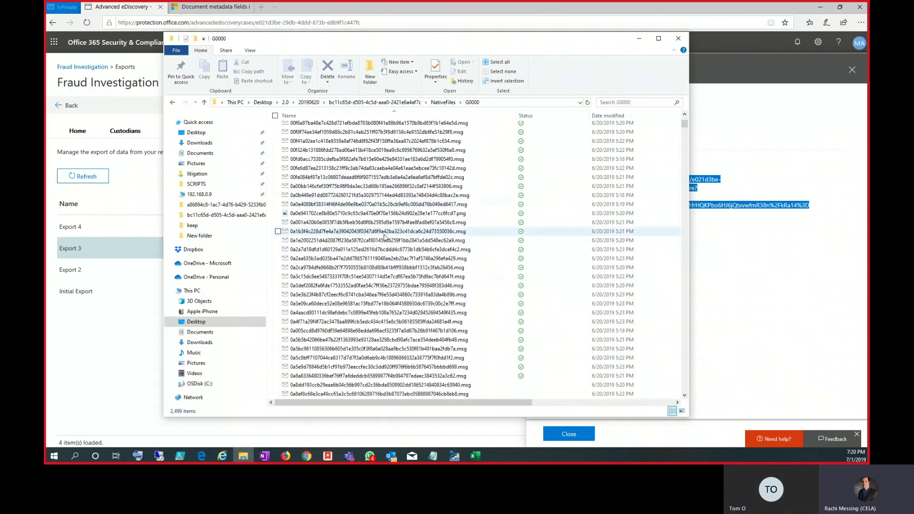
scroll(384, 236, "down", 5)
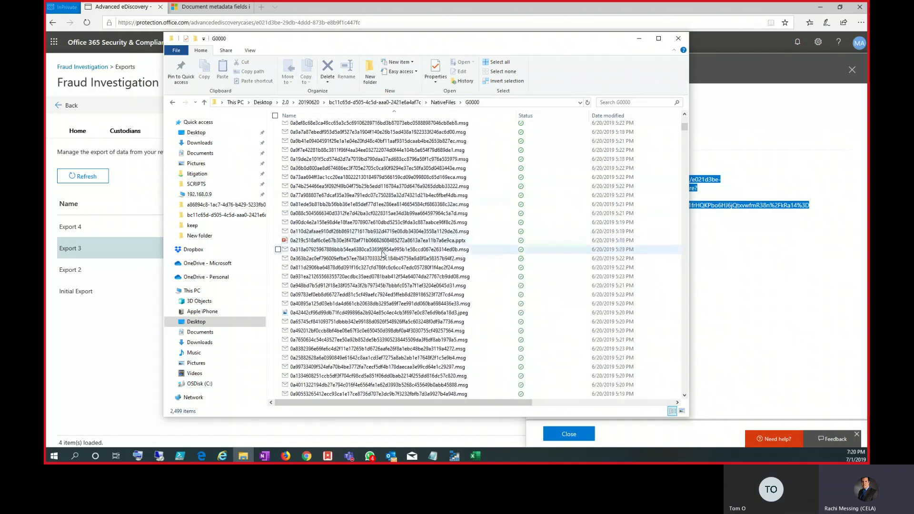
scroll(383, 253, "down", 1)
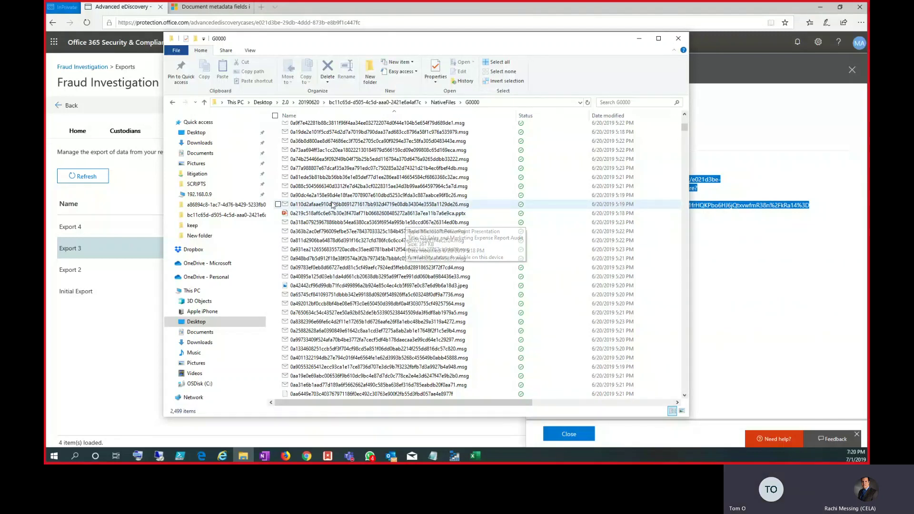
- Go back to the export folder and examine the text files in the G0001 subfolder of Extracted_text_files
left_click(398, 104)
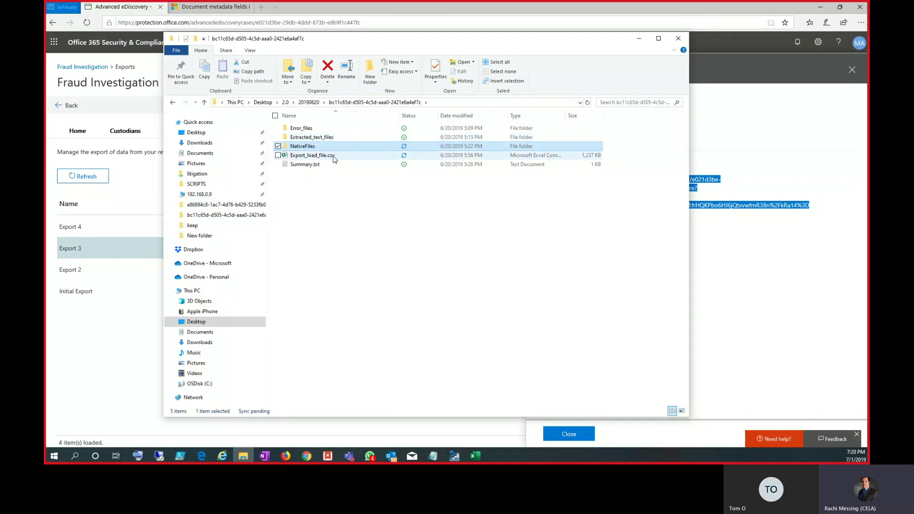
left_click(335, 140)
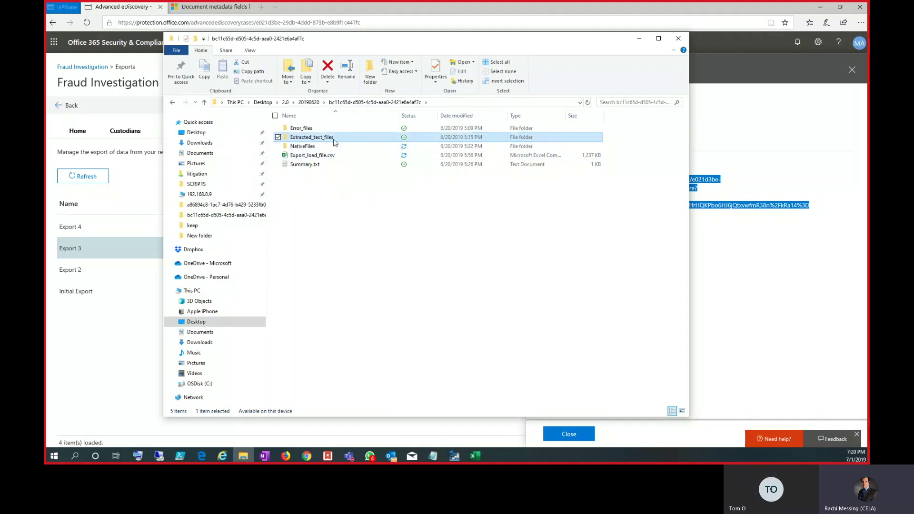
double_click(335, 139)
double_click(332, 139)
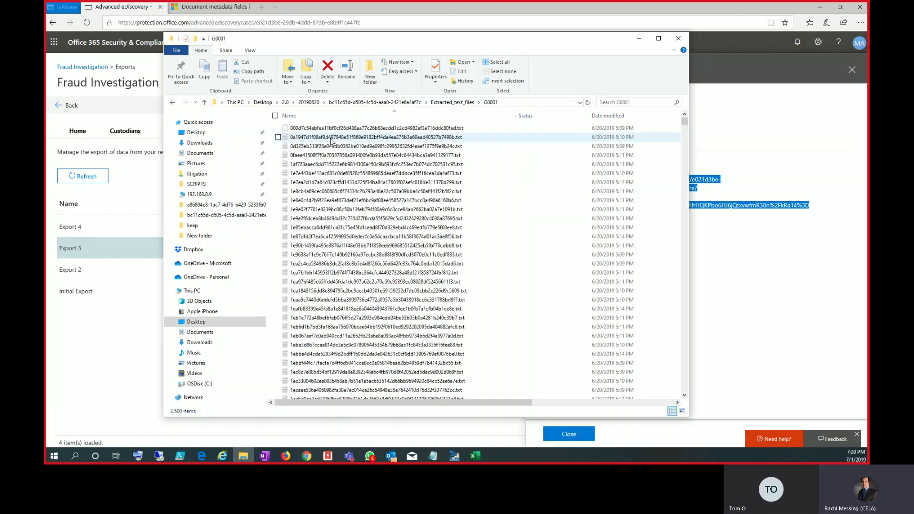
scroll(381, 266, "down", 7)
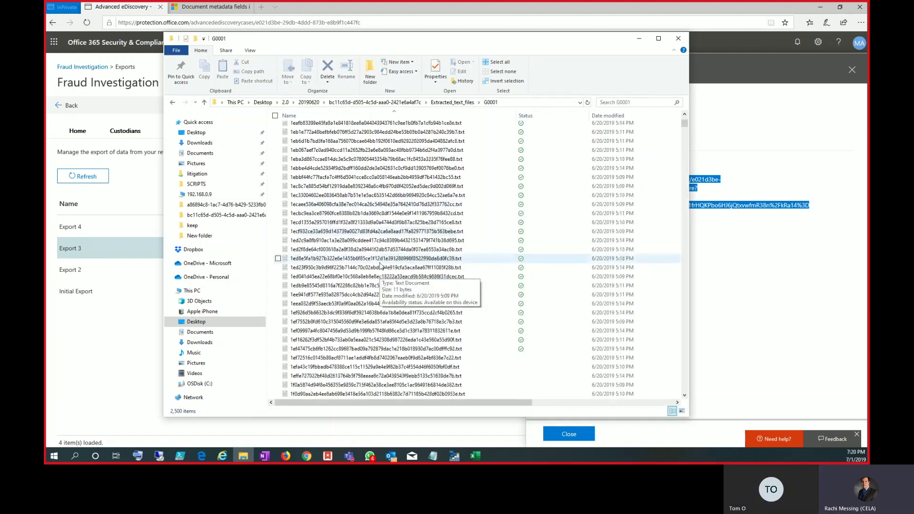
scroll(381, 267, "up", 4)
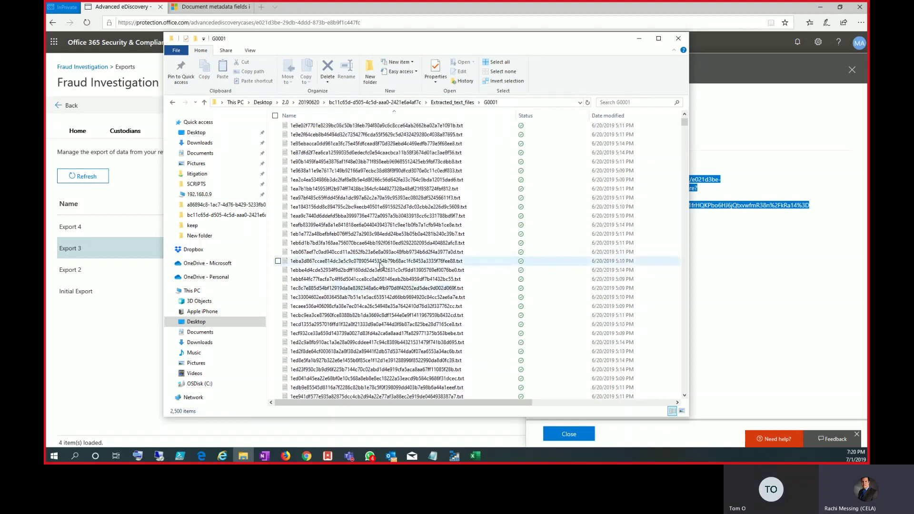
- Return to the main export folder and select the Error_files folder
left_click(375, 102)
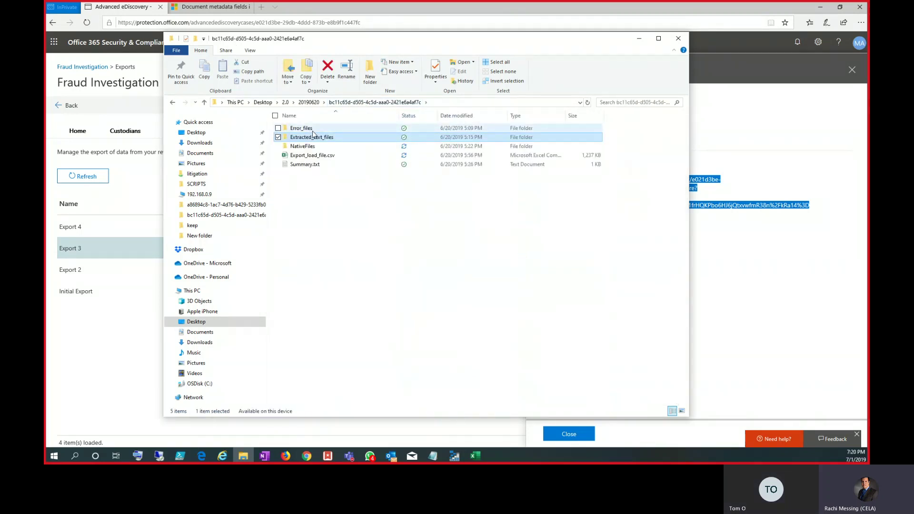
left_click(313, 131)
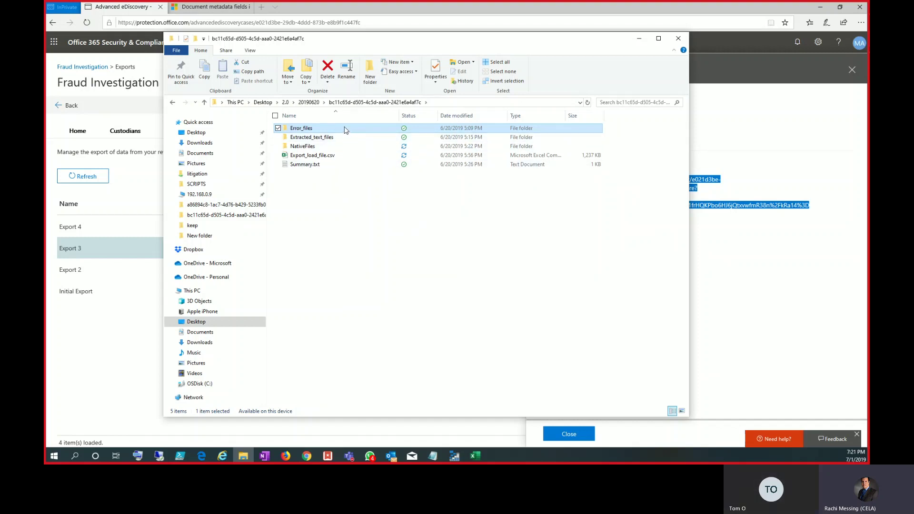
mouse_move(346, 130)
- Switch to Export_load_file.csv in Excel and review the File_ID values from row 2 down to row 12
left_click(474, 457)
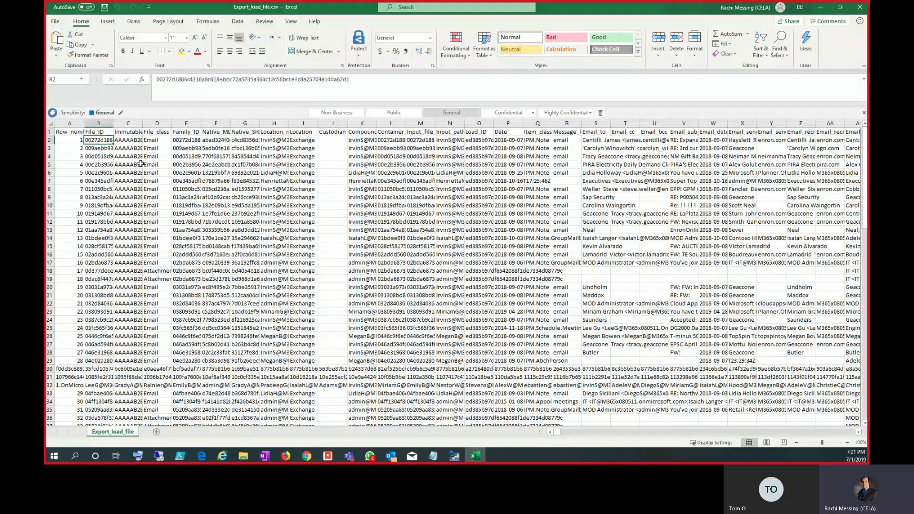
key("Down")
key("Down")
key("Down")
key("Down")
key("Down")
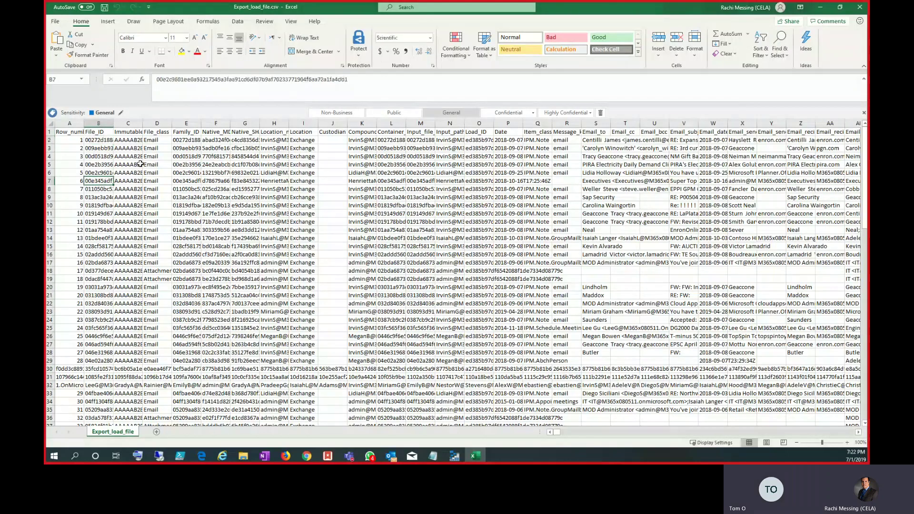
key("Down")
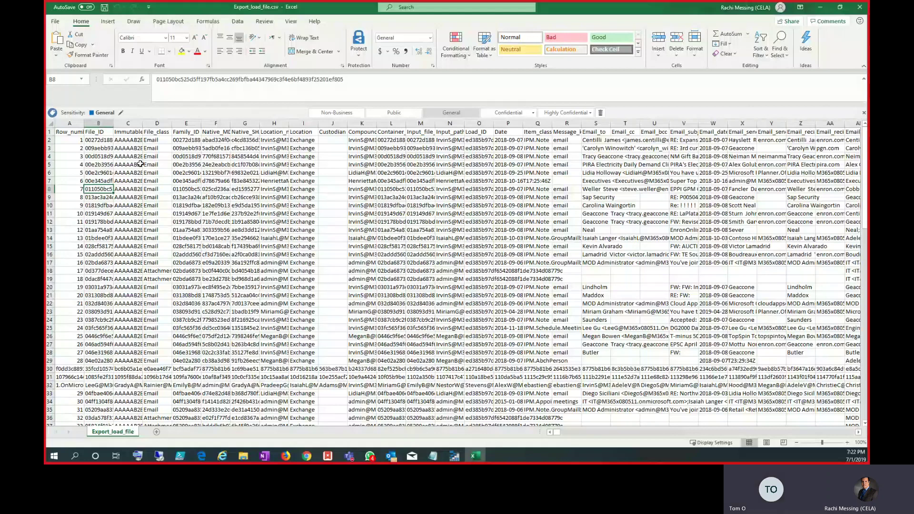
key("Down")
key("Down")
key("Down")
key("Down")
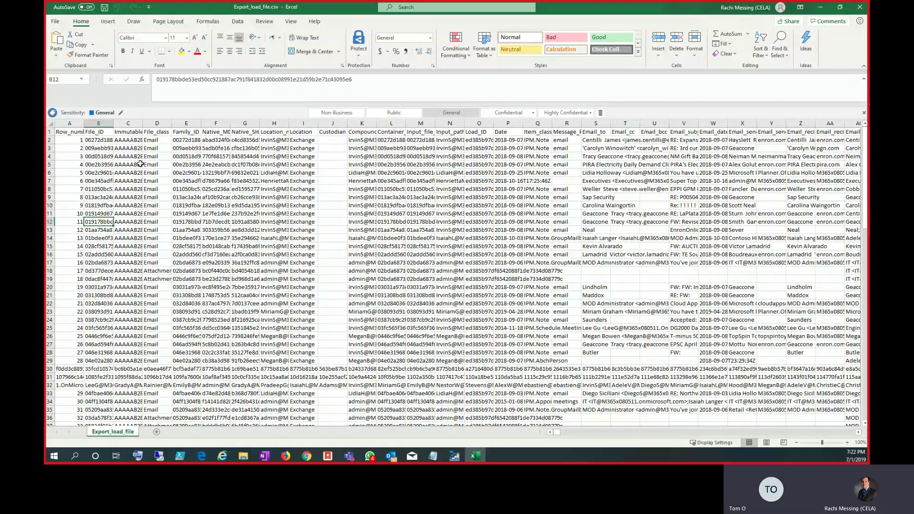
- Review the load file's header fields from File_class through Native_MD5 to Custodian
left_click(158, 132)
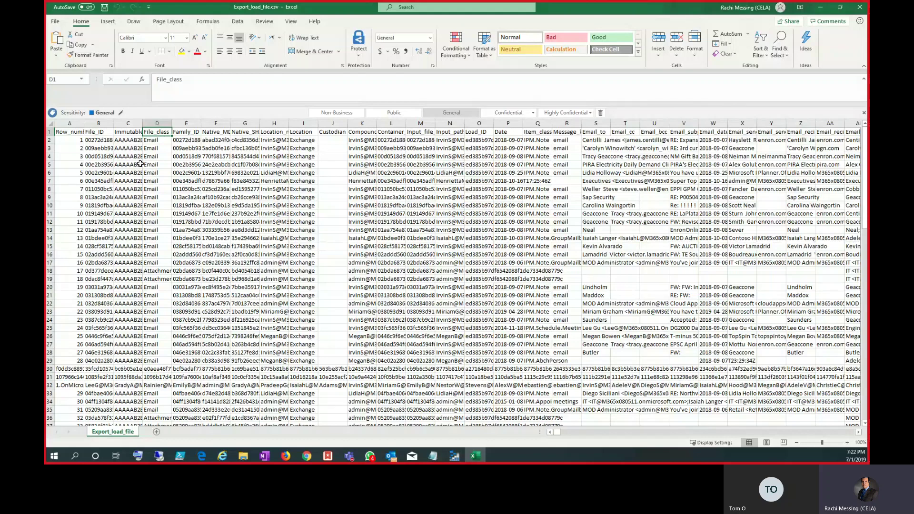
key("Right")
key("Right")
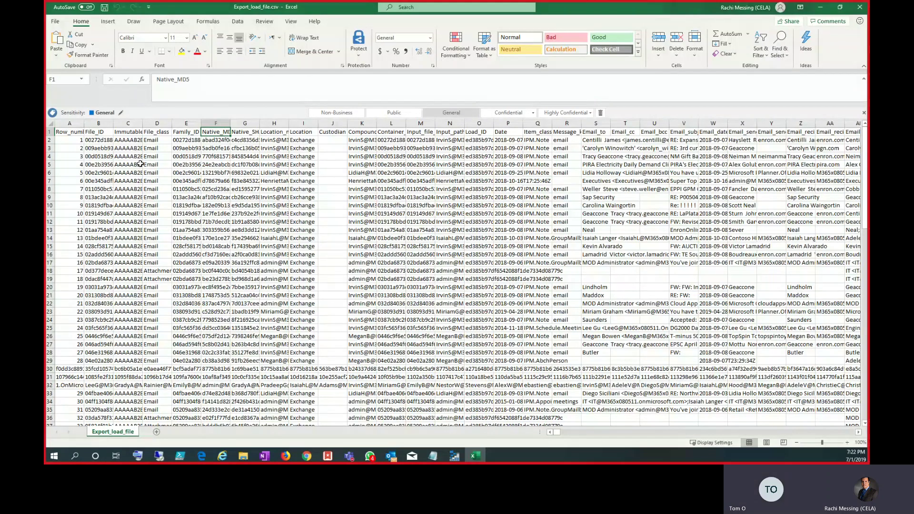
key("Right")
key("Right")
key("Right")
key("Right")
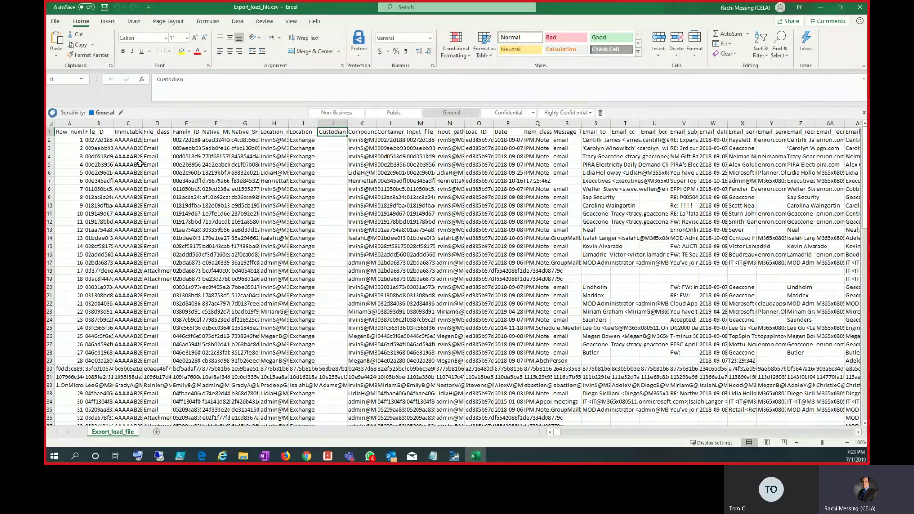
- Review the header fields beyond Custodian, including Email_to, Email_cc and Email_bcc, up to Email_sender_domain
key("Right")
key("Right")
key("Right")
key("Right")
key("Right")
key("Right")
key("Right")
key("Right")
key("Right")
key("Right")
key("Right")
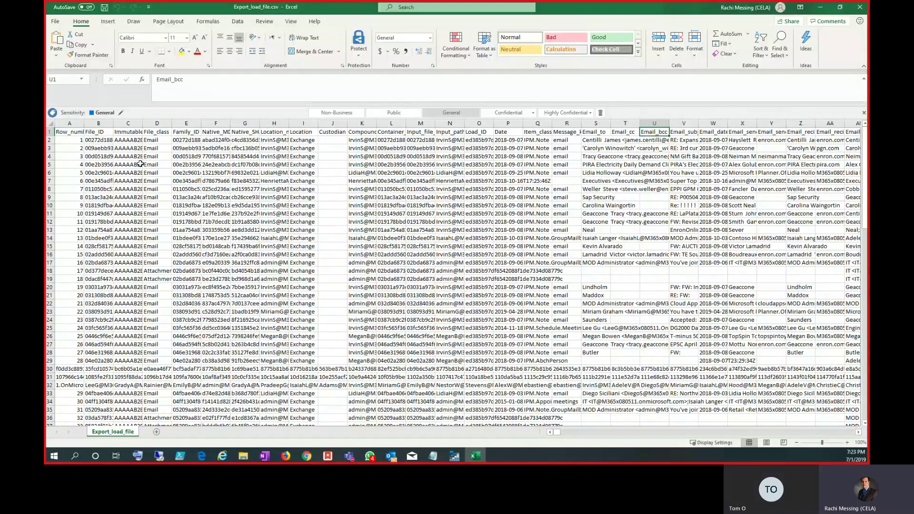
key("Left")
key("Left")
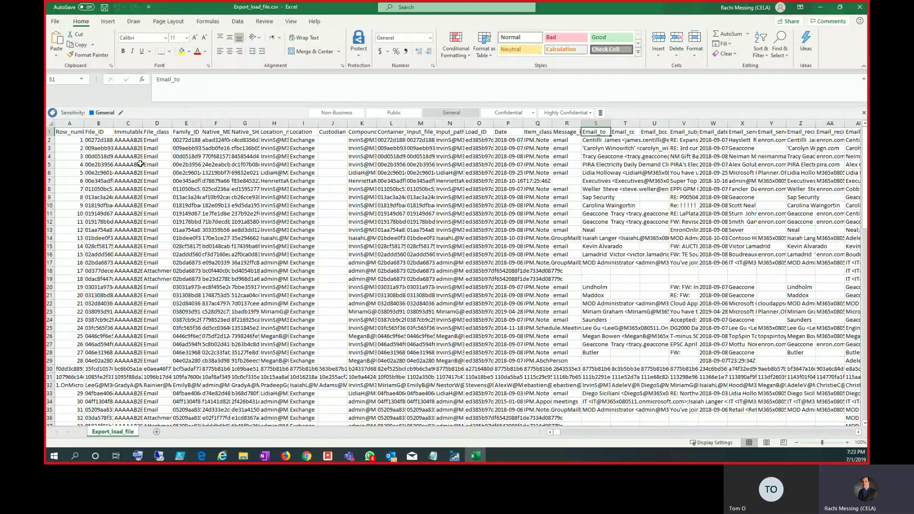
key("Right")
key("Right")
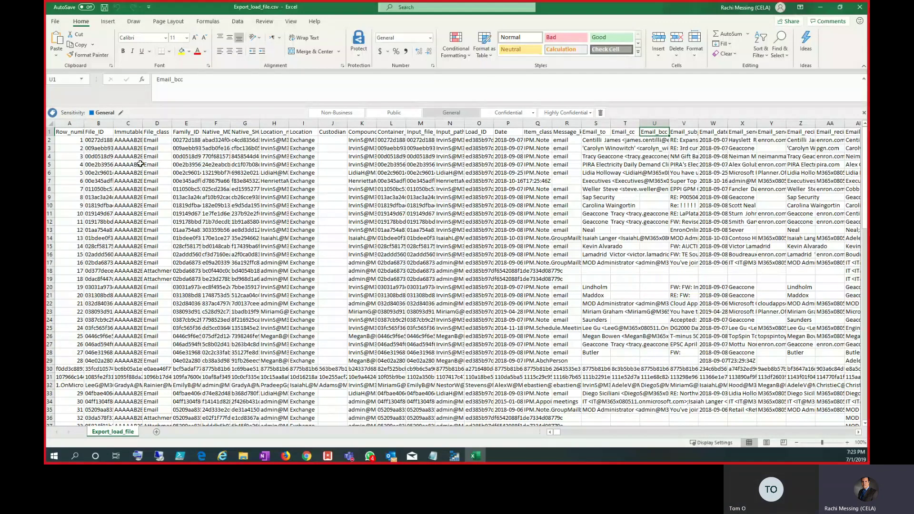
key("Right")
key("Right")
key("Right")
key("Right")
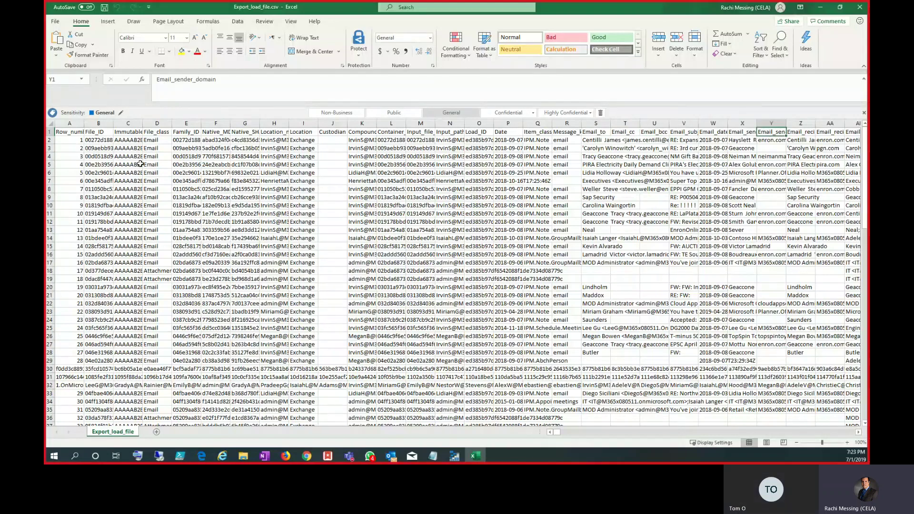
- Review the Email_sender_domain values in column Y from row 2 down to row 6, ending back on row 2
key("Down")
key("Down")
key("Down")
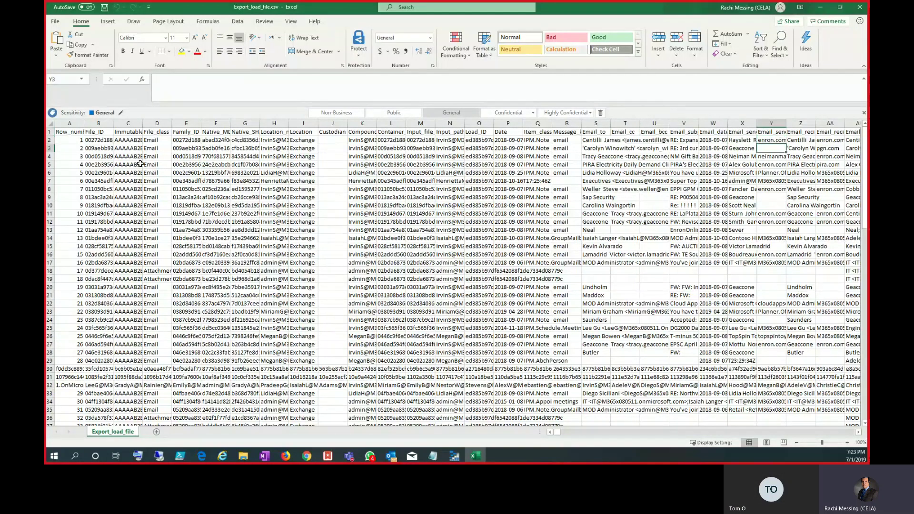
key("Down")
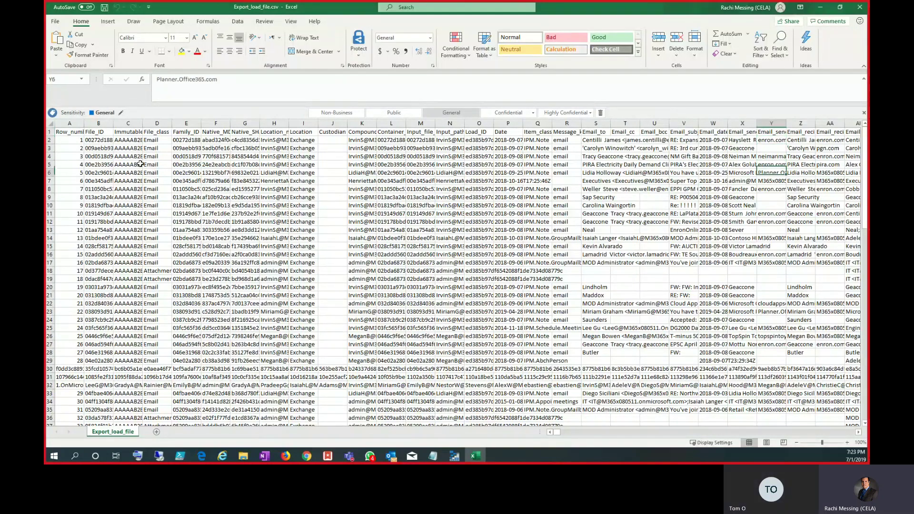
key("Up")
key("Up")
key("Up")
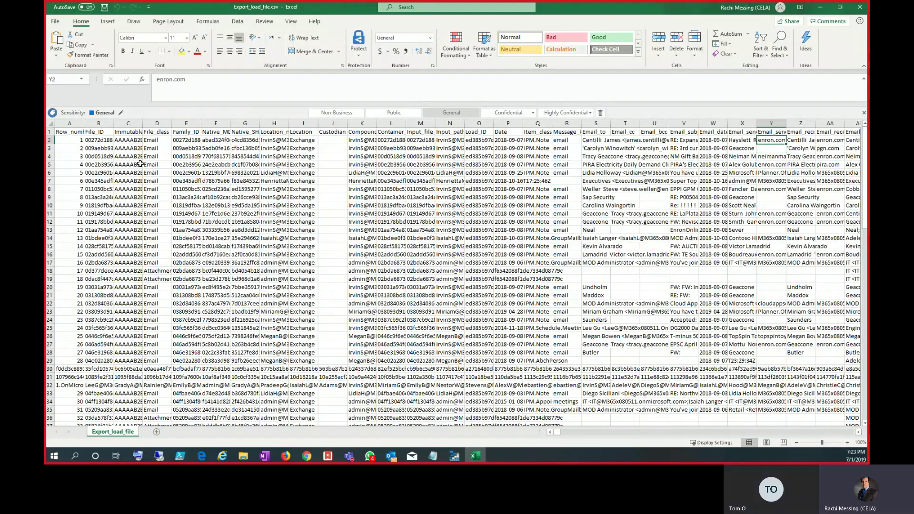
- Review the email recipients entry in Z2 and the recipient domains in column AA down to row 8
key("Right")
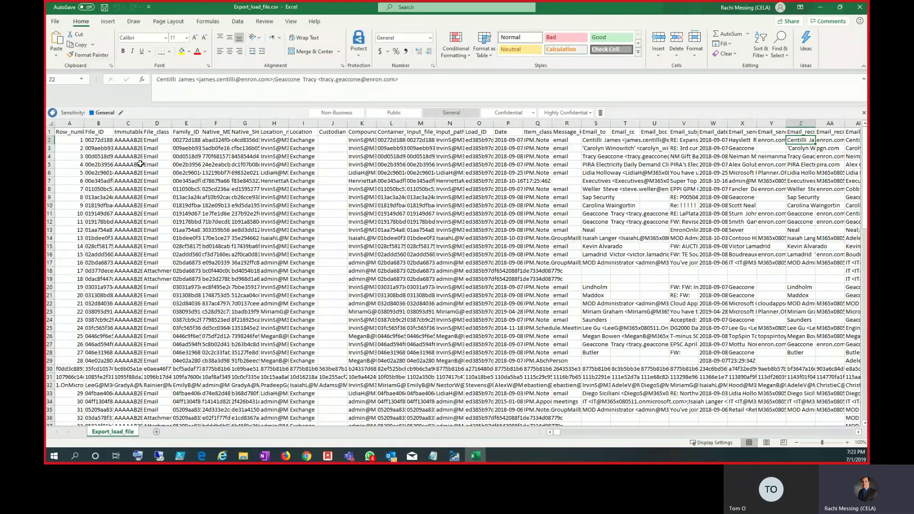
scroll(141, 164, "right", 3)
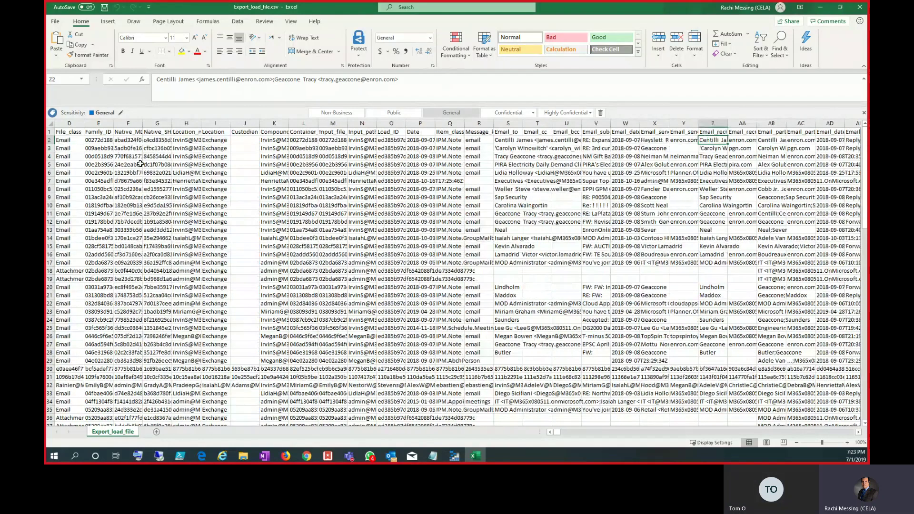
key("Right")
key("Down")
key("Down")
key("Down")
key("Down")
key("Down")
key("Down")
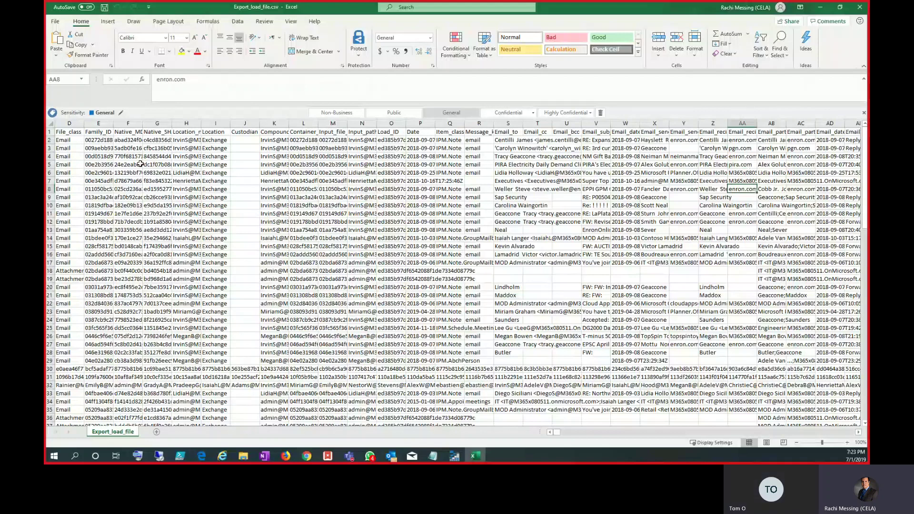
- Examine the Email_participants header and the adjacent participant domain values in column AC
key("ctrl+Up")
key("Right")
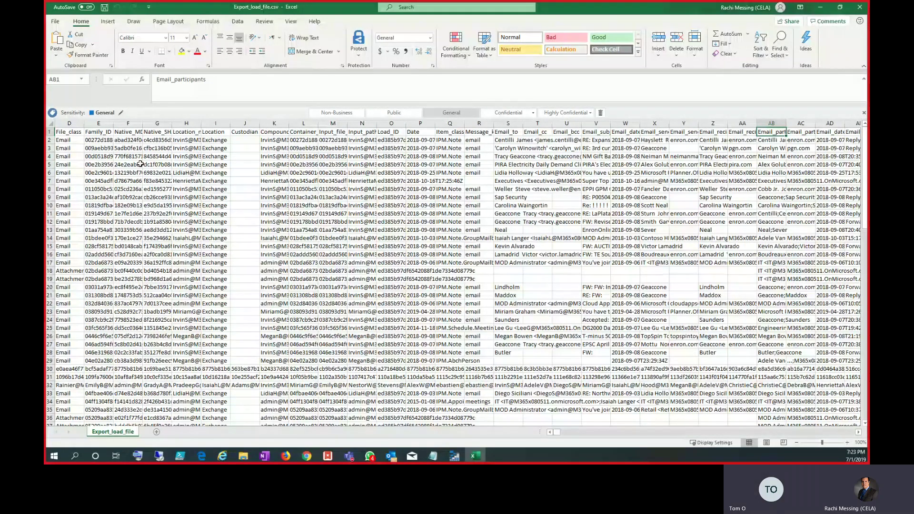
key("Right")
key("Down")
key("Down")
key("Down")
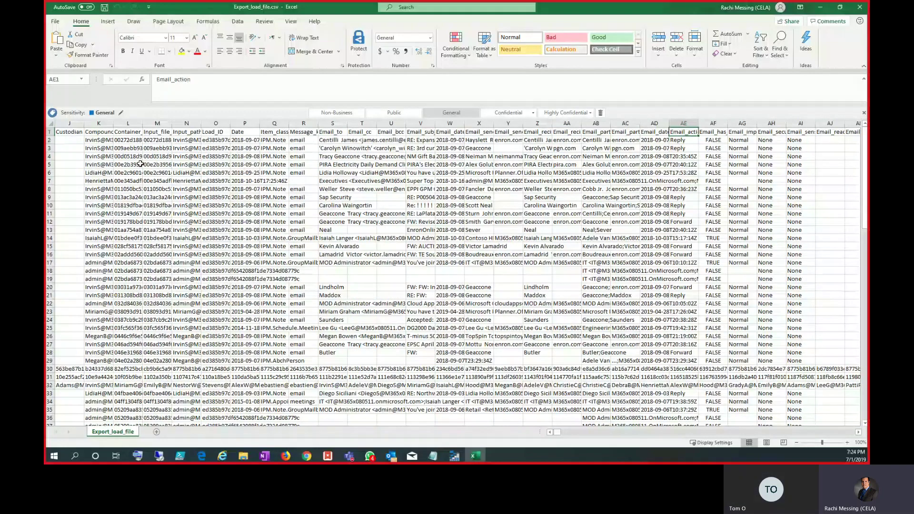
- Review the header fields after Email_action up to In_reply_to_ID in column AN
key("Right")
key("Right")
key("Right")
key("Right")
key("Right")
key("Right")
key("Right")
key("Right")
key("Right")
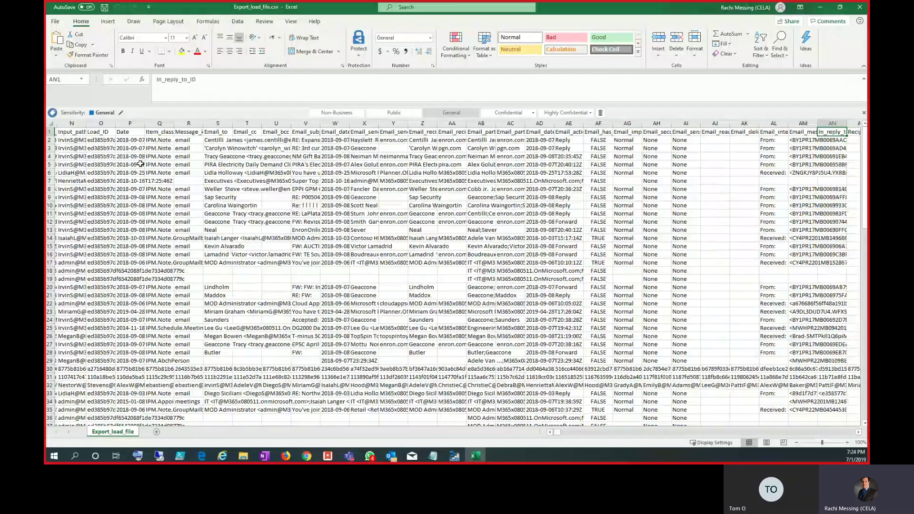
- Review the header fields beyond In_reply_to_ID up to Meeting_start_date in column AS
key("Right")
key("Right")
key("Right")
key("Right")
key("Right")
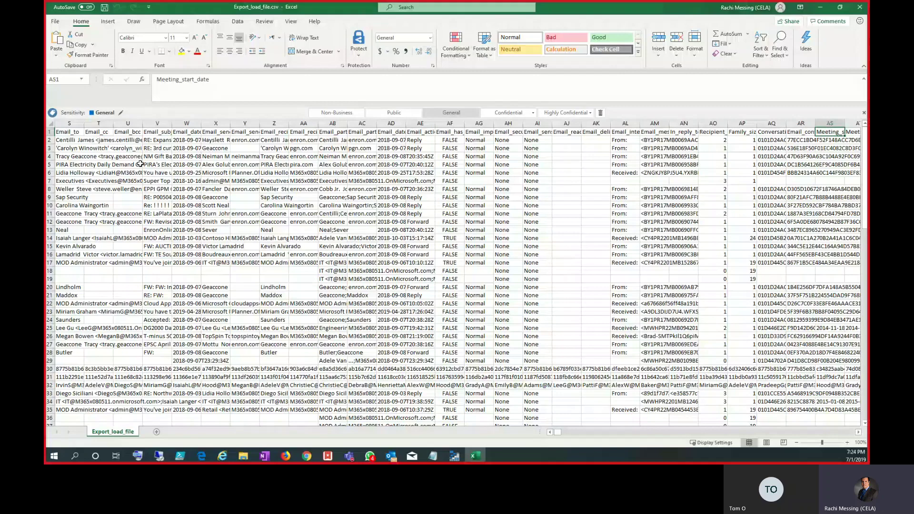
- Examine the email set values in column AU down to row 4
key("Right")
key("Right")
key("Down")
key("Down")
key("Down")
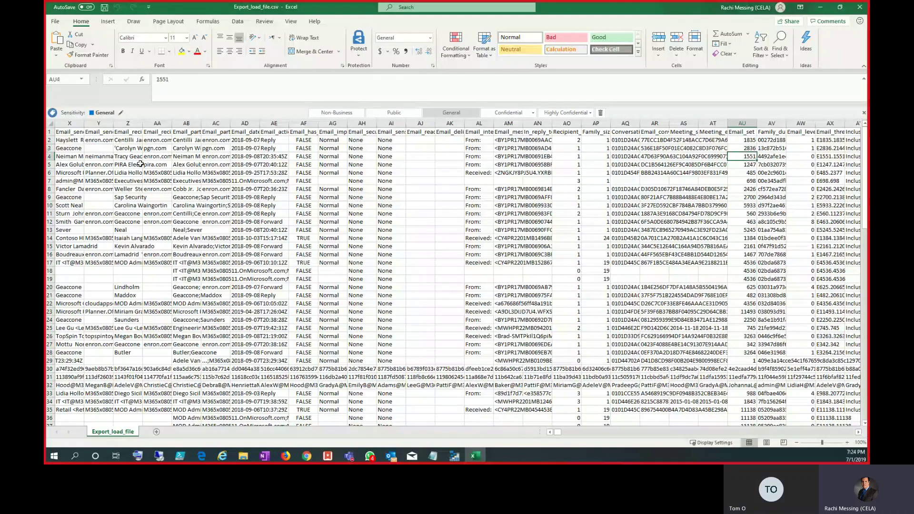
- Return to the header row and review the fields from Family_duplicate_set to Native_file_name
key("Up")
key("Up")
key("Up")
key("Right")
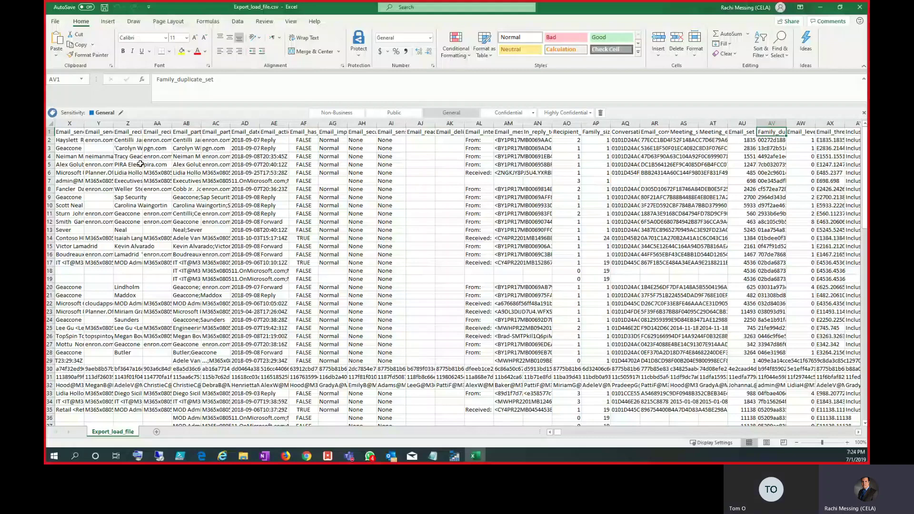
key("Right")
key("Right")
key("Right")
key("Right")
key("Right")
key("Right")
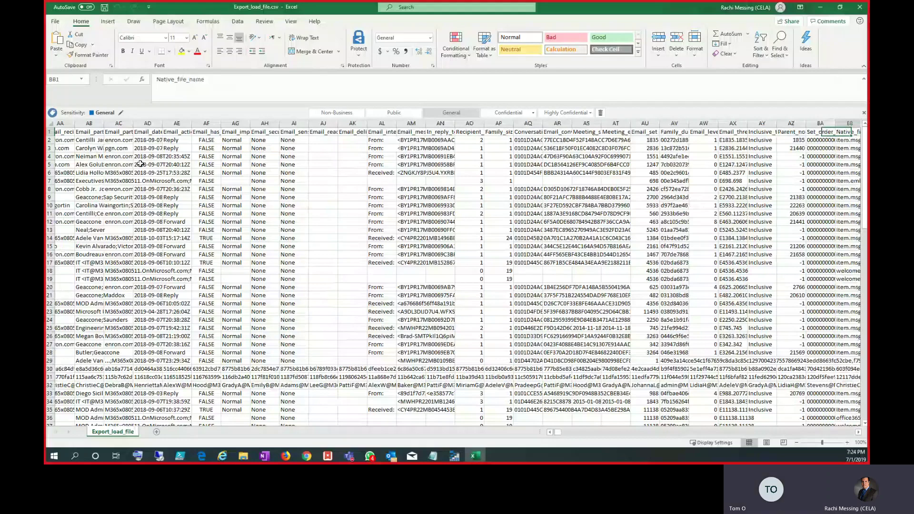
- Review the header fields beyond Native_file_name, including the Doc and O365 fields, up to ND_ET_sort_excl_attach
key("Right")
key("Right")
key("Right")
key("Right")
key("Right")
key("Right")
key("Right")
key("Right")
key("Right")
key("Right")
key("Right")
key("Right")
key("Right")
key("Right")
key("Right")
key("Right")
key("Right")
key("Right")
key("Right")
key("Right")
key("Right")
key("Right")
key("Right")
key("Right")
key("Right")
key("Right")
key("Right")
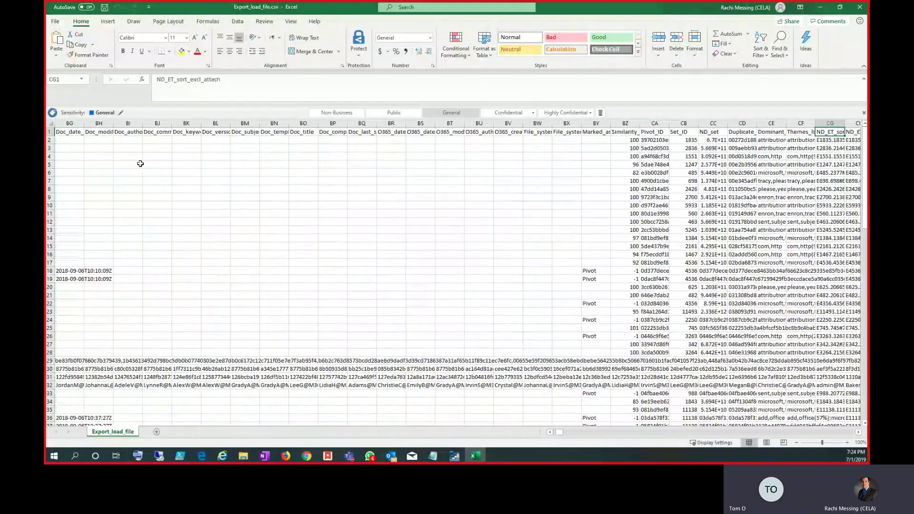
- Look over the remaining headers past ND_ET_sort_excl_attach, go back to Similarity_percent and examine its values down to row 4
key("Right")
key("Right")
key("Right")
key("Right")
key("Right")
key("Right")
key("Right")
key("Right")
key("Left")
key("Left")
key("Left")
key("Left")
key("Left")
key("Left")
key("Left")
key("Left")
key("Left")
key("Left")
key("Left")
key("Left")
key("Left")
key("Left")
key("Left")
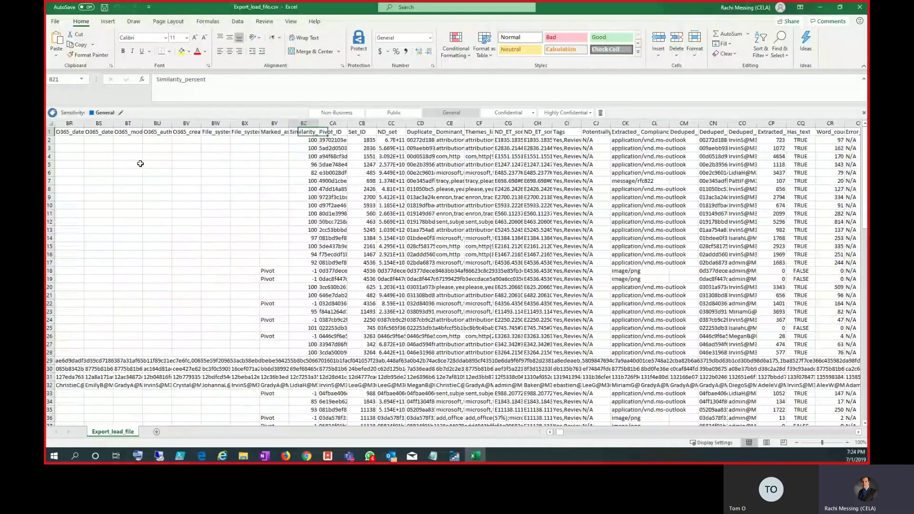
key("Down")
key("Down")
key("Down")
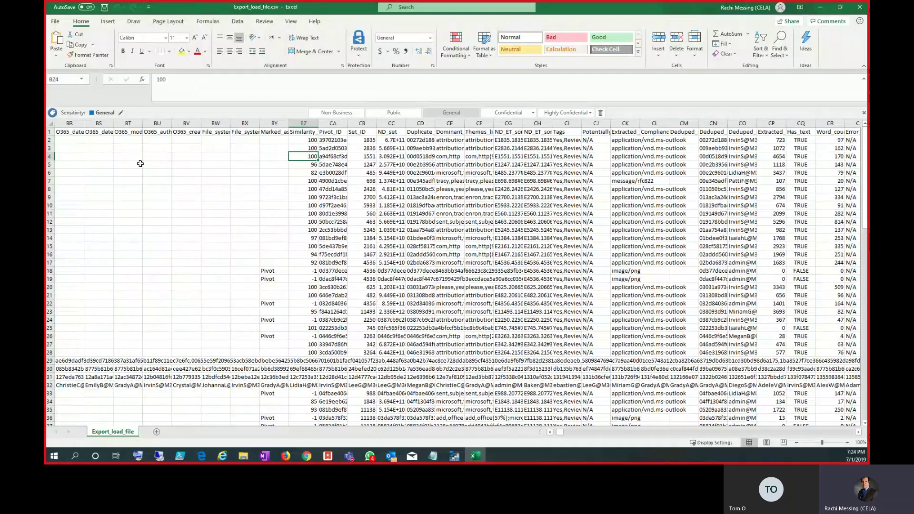
- Review row 2 from Similarity_percent across to the deduped item's mailbox path in column CO
key("Up")
key("Up")
key("Right")
key("Right")
key("Right")
key("Right")
key("Right")
key("Right")
key("Right")
key("Right")
key("Right")
key("Right")
key("Right")
key("Right")
key("Right")
key("Right")
key("Right")
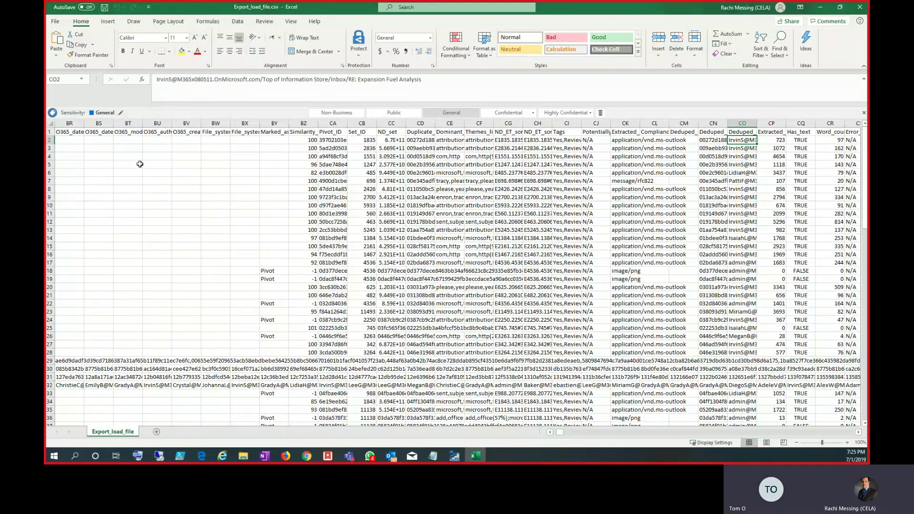
- Examine the deduped mailbox paths in column CO down to row 6 and the deduped IDs in CN6 through CN8
key("Down")
key("Down")
key("Down")
key("Down")
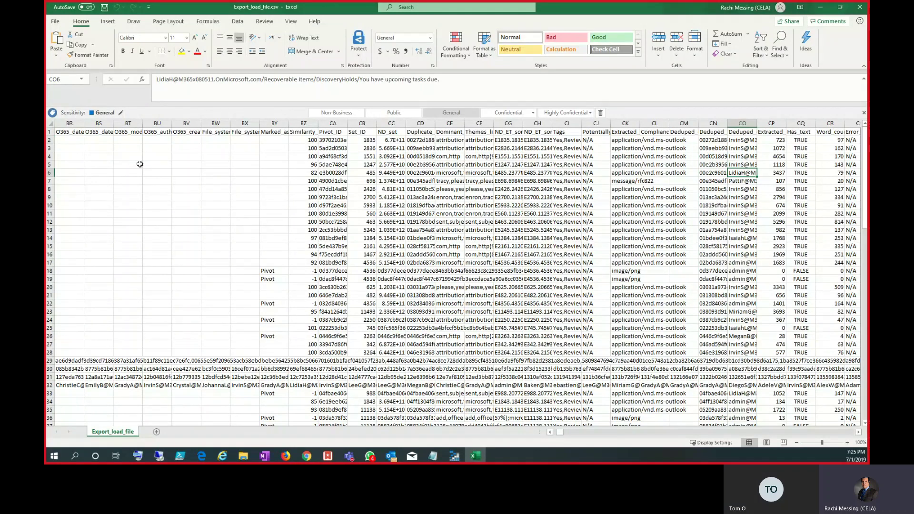
key("Left")
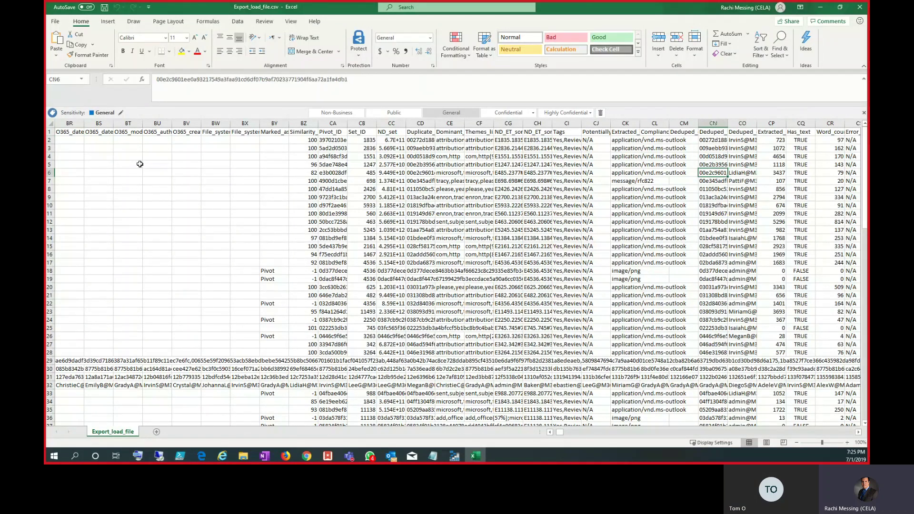
key("Down")
key("Down")
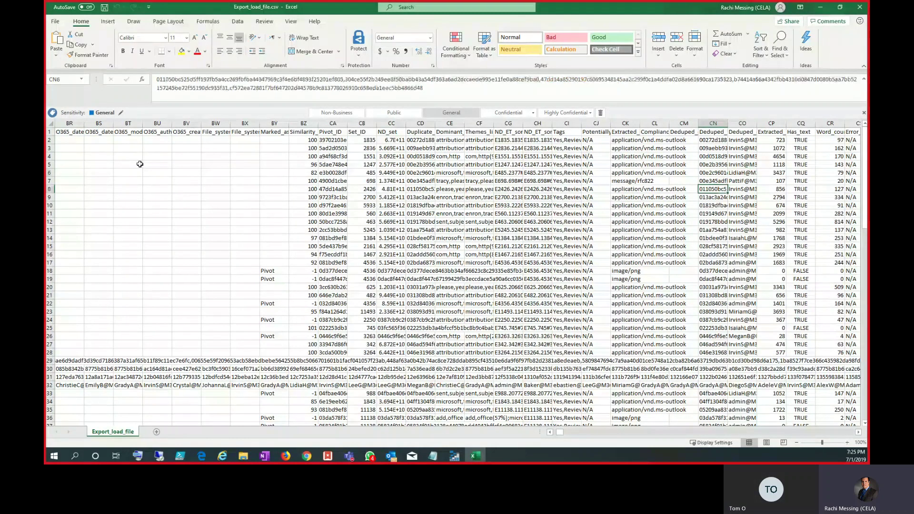
key("Up")
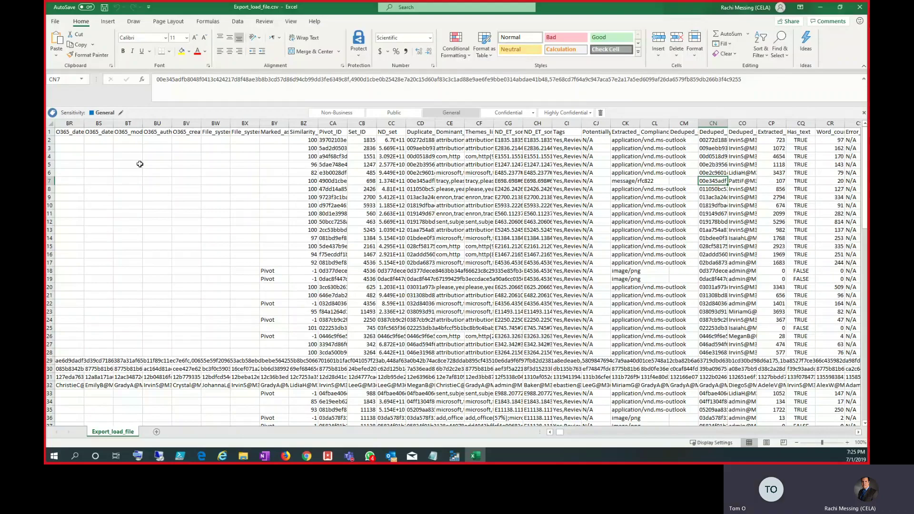
- Move along row 7 past the last field and return to its Extracted_text_path value in column CX
key("Right")
key("Right")
key("Right")
key("Right")
key("Right")
key("Right")
key("Right")
key("Right")
key("Right")
key("Right")
key("Right")
key("Right")
key("Right")
key("Right")
key("Right")
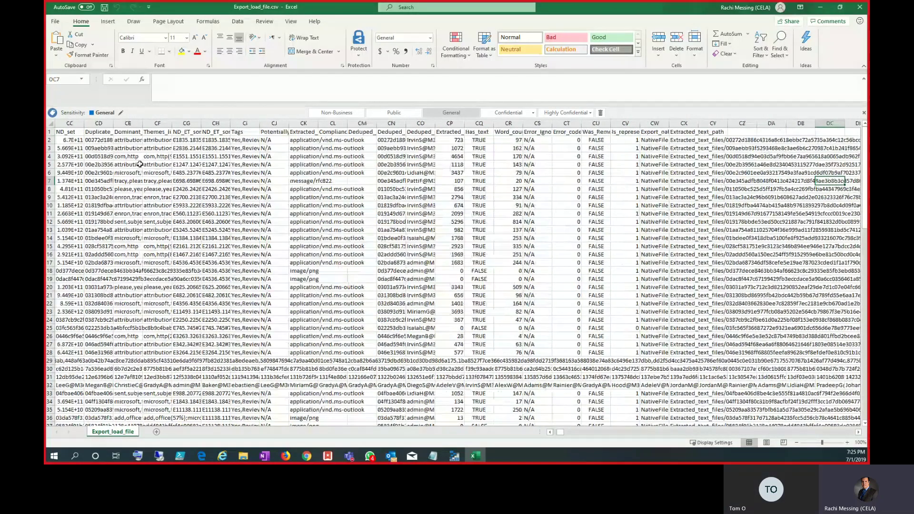
key("ctrl+Left")
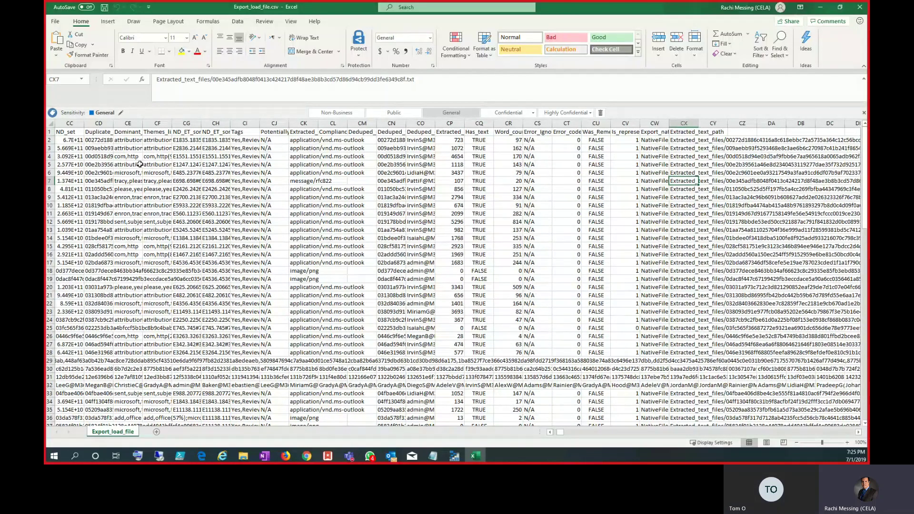
- Review the exported native file path in CW2 and the representative flag in CV3
key("Left")
key("Up")
key("Up")
key("Up")
key("Up")
key("Up")
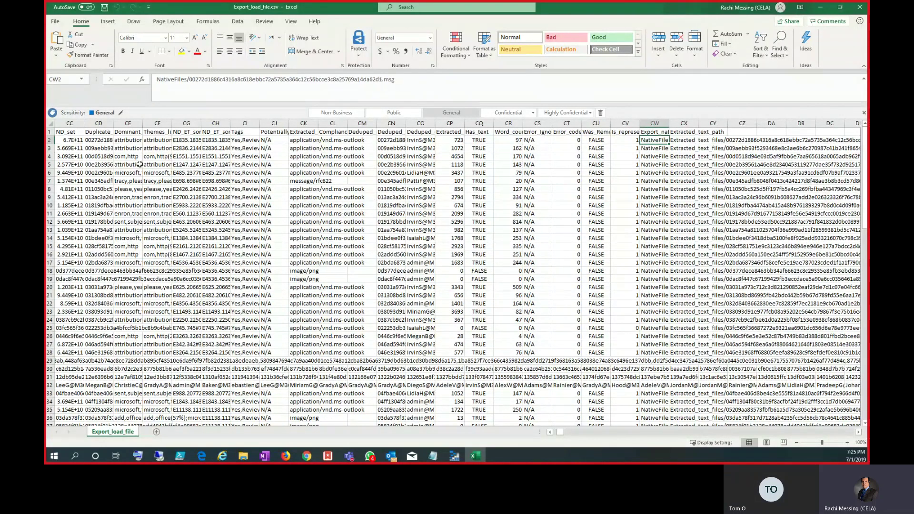
key("Left")
key("Down")
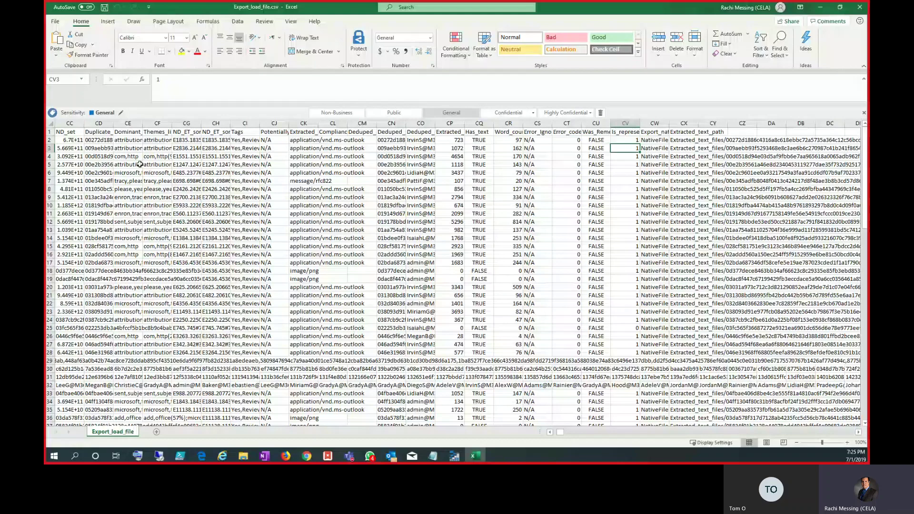
- Switch to the Document metadata fields article in Edge and browse its field table down to the Native extension and file name entries
left_click(203, 452)
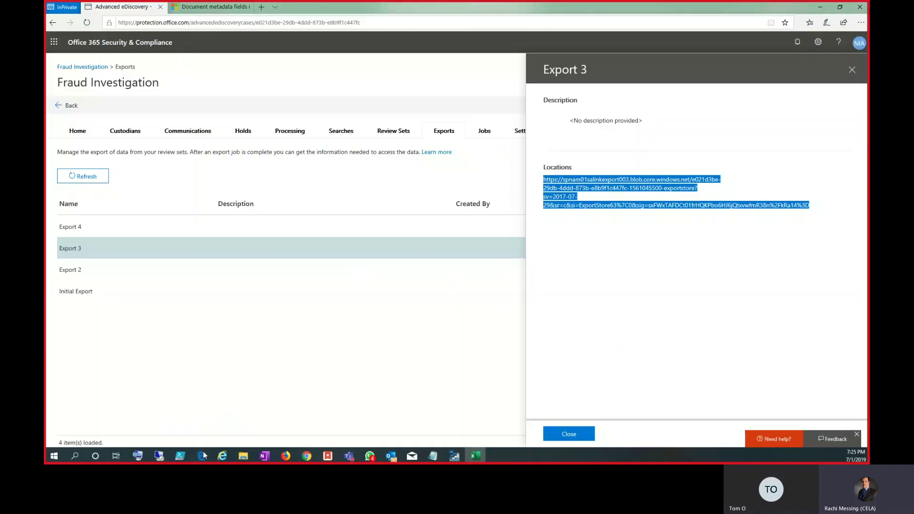
left_click(221, 7)
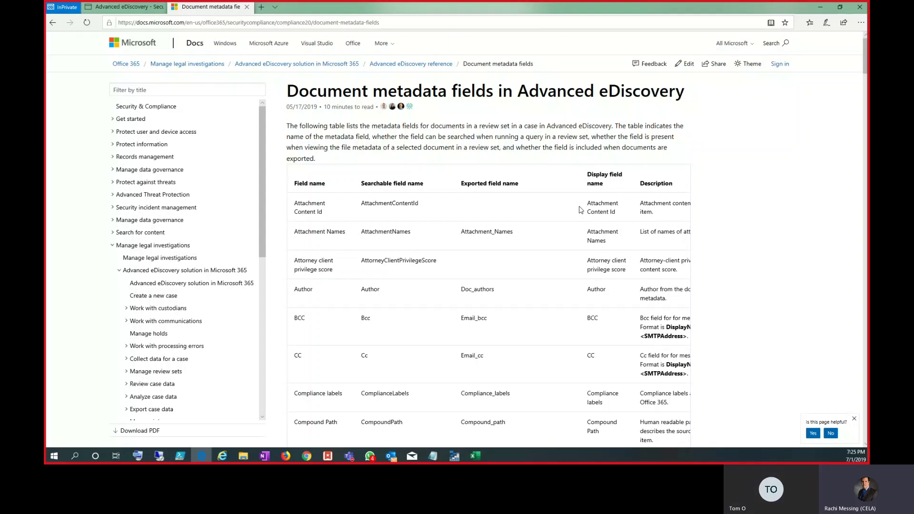
scroll(581, 210, "down", 1)
scroll(196, 298, "down", 3)
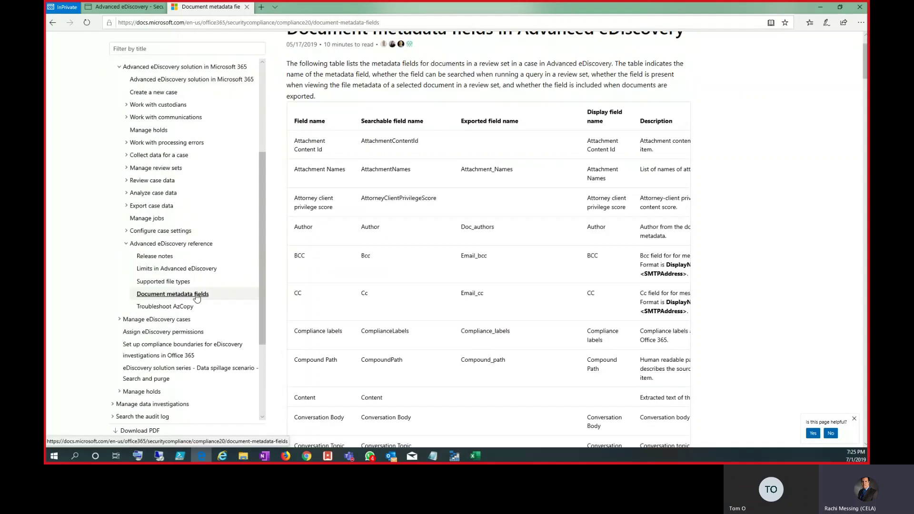
scroll(498, 202, "down", 7)
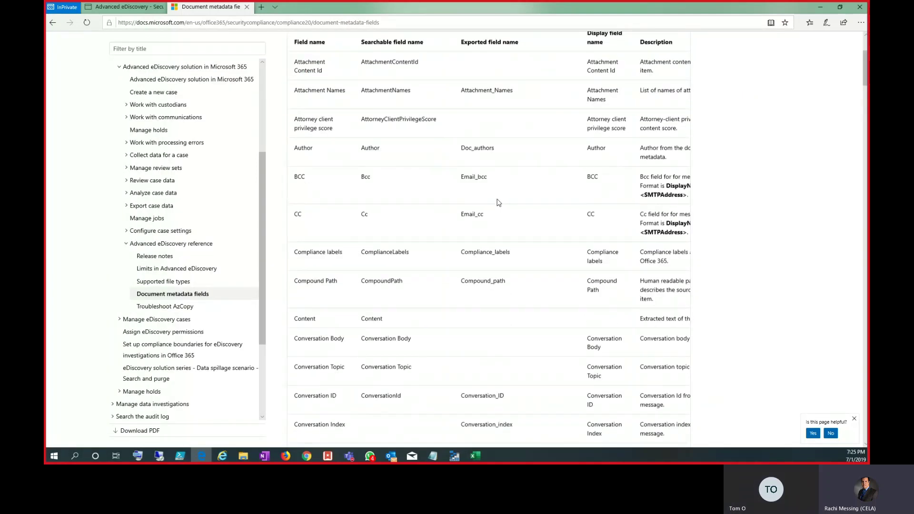
scroll(498, 203, "down", 15)
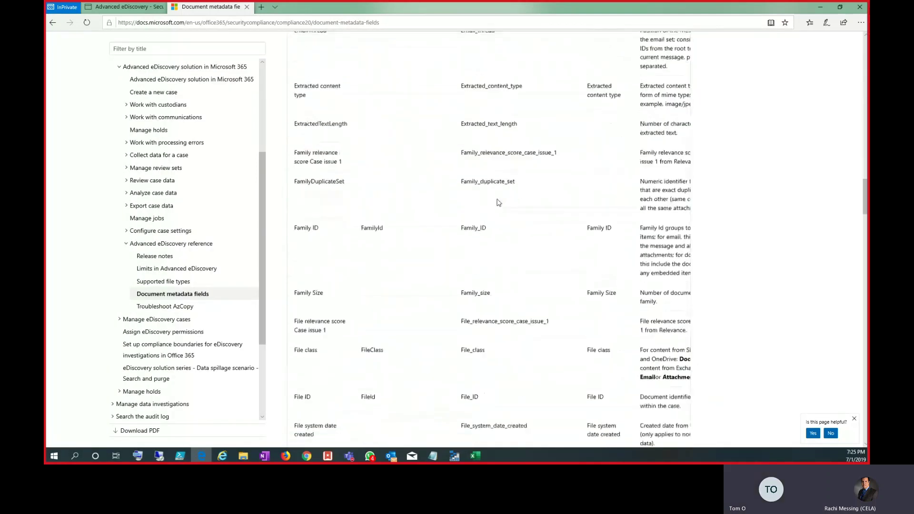
scroll(499, 203, "down", 20)
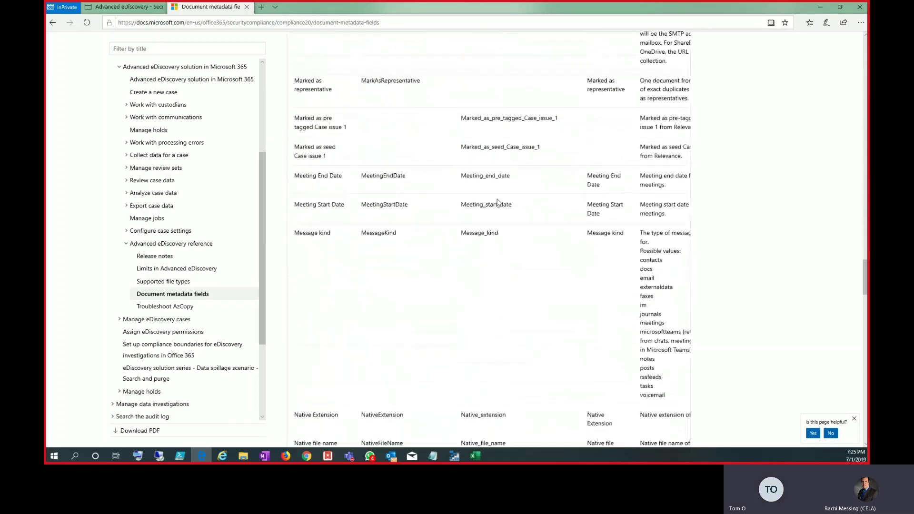
- Browse the metadata field table from the Native file name entry down to the Relevance and Representative ID fields
scroll(498, 202, "down", 2)
scroll(499, 202, "down", 6)
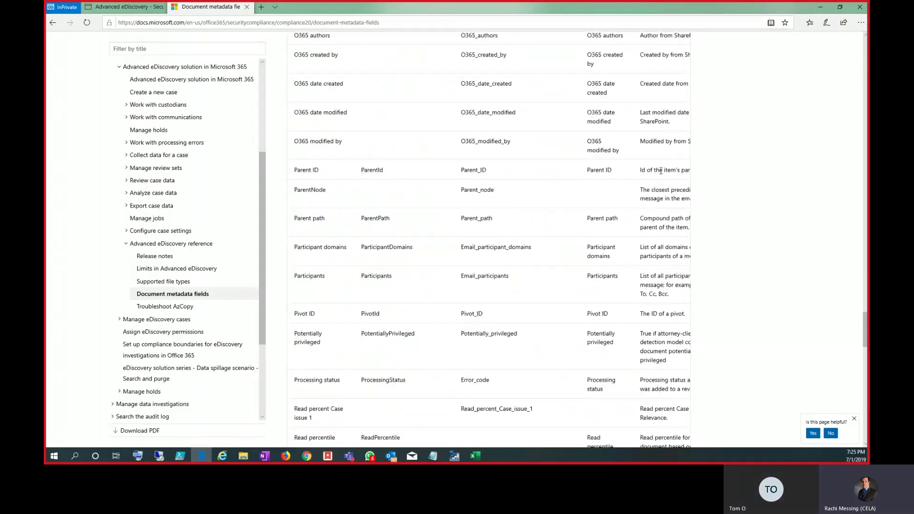
scroll(671, 243, "down", 8)
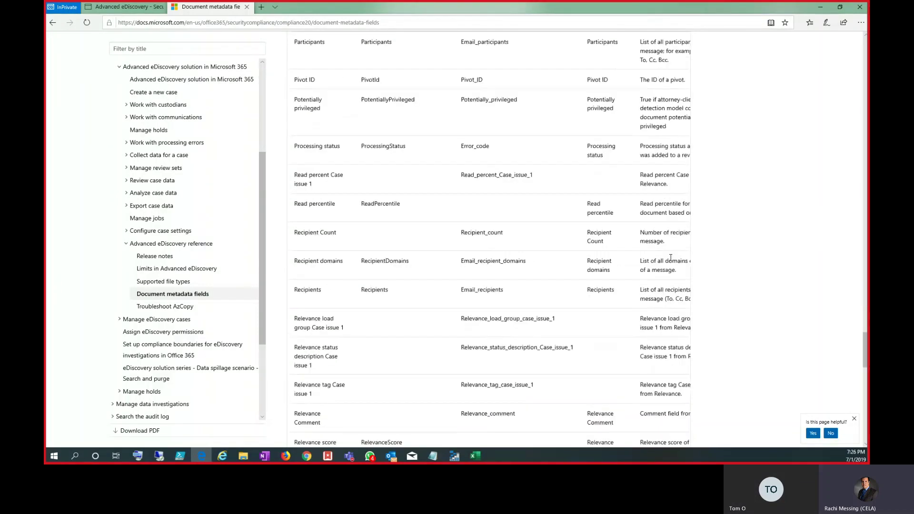
scroll(672, 261, "up", 1)
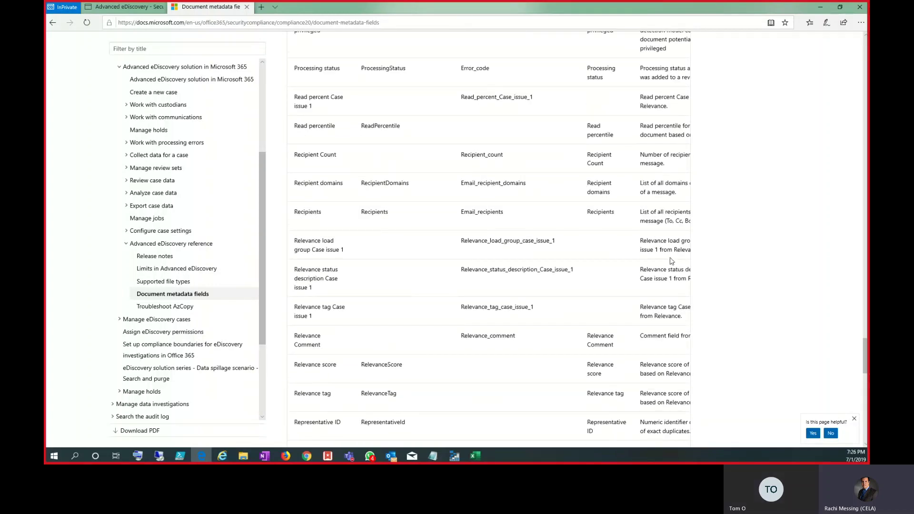
- Look back up the metadata field table through the file, family and email fields to the Document comments and Dominant theme entries
scroll(672, 261, "up", 18)
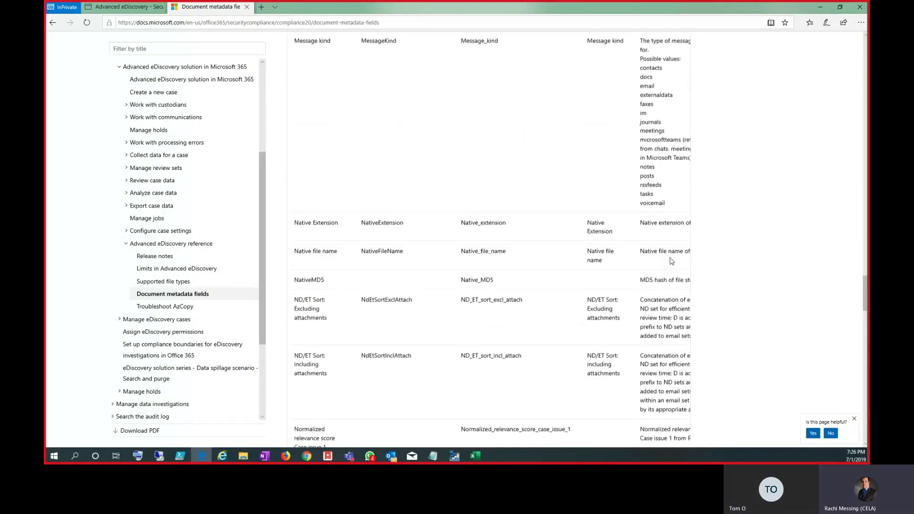
scroll(671, 258, "up", 10)
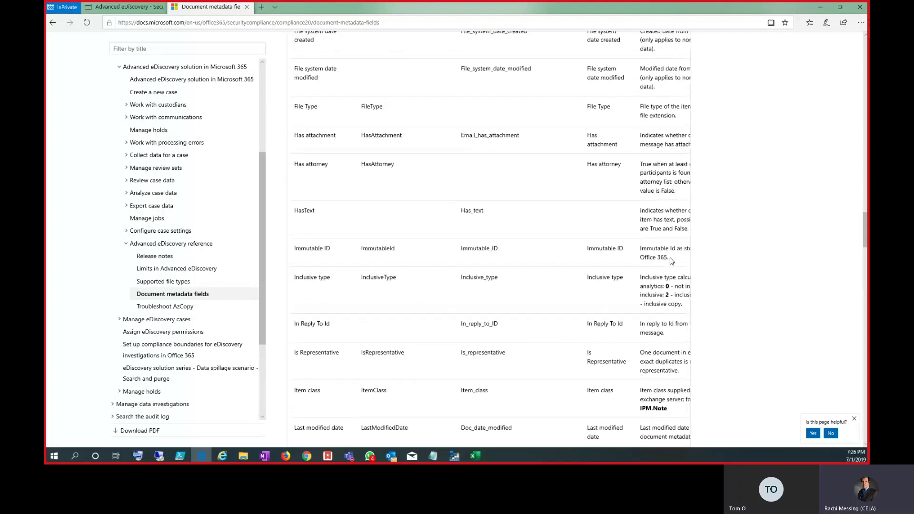
scroll(672, 260, "up", 10)
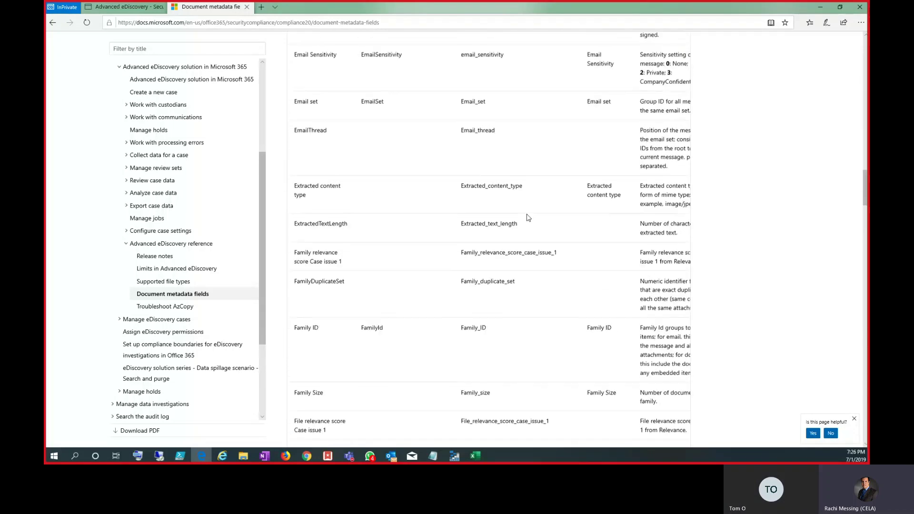
scroll(528, 217, "up", 5)
scroll(528, 218, "up", 10)
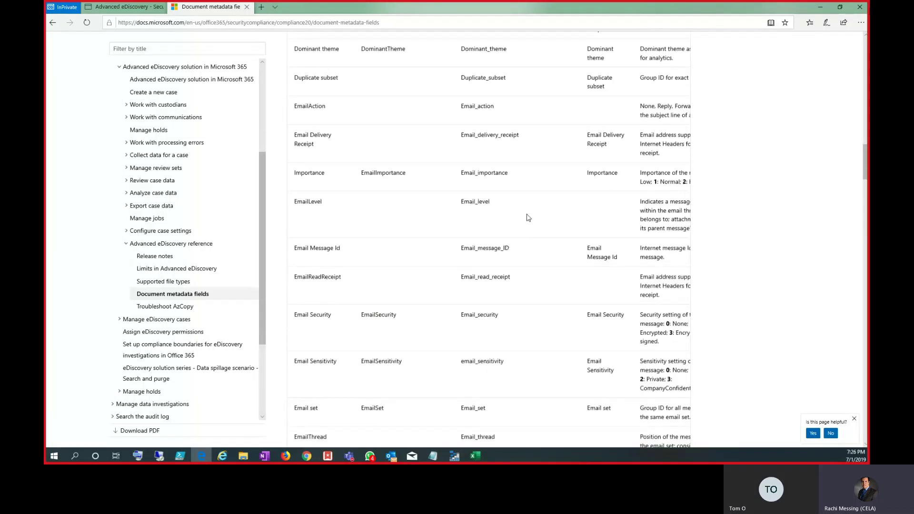
scroll(366, 315, "up", 7)
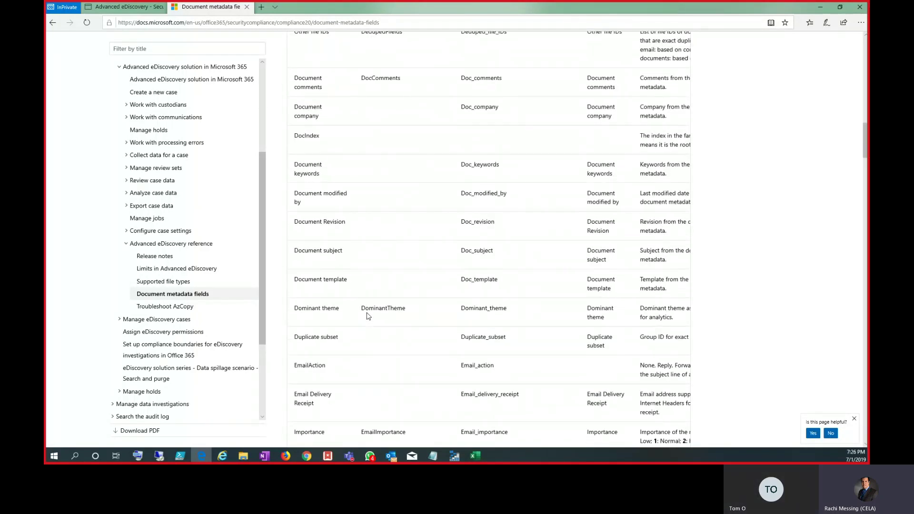
scroll(422, 316, "up", 3)
scroll(424, 319, "down", 3)
- Switch to Export_load_file.csv in Excel and search the sheet from cell A1 for "header"
left_click(479, 456)
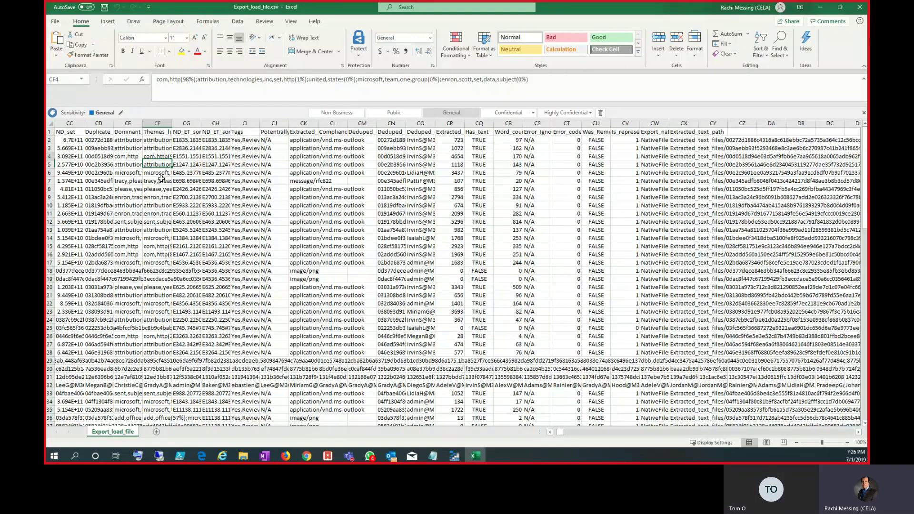
key("ctrl+Home")
key("ctrl+f")
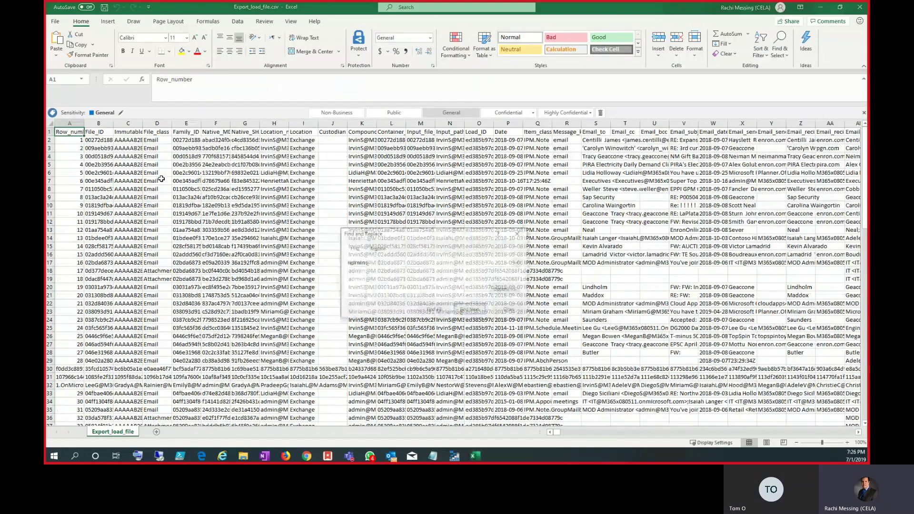
type("header")
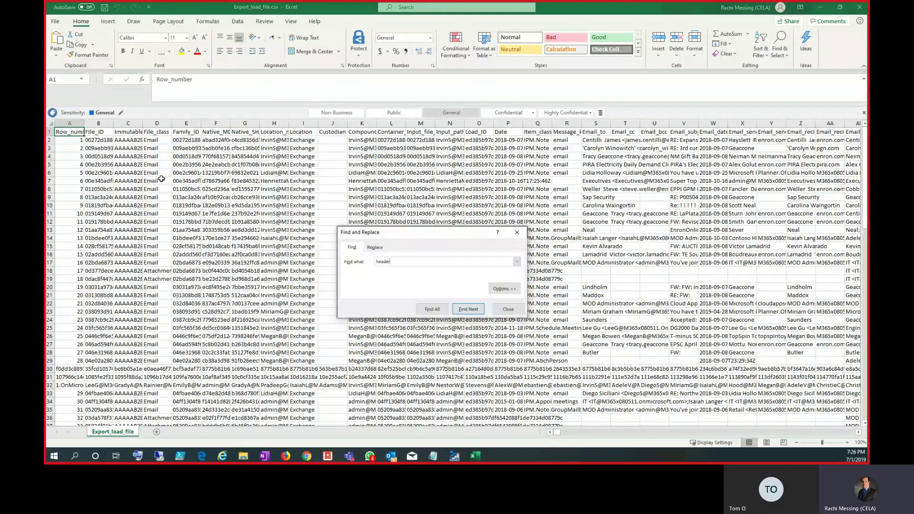
key("Return")
key("Escape")
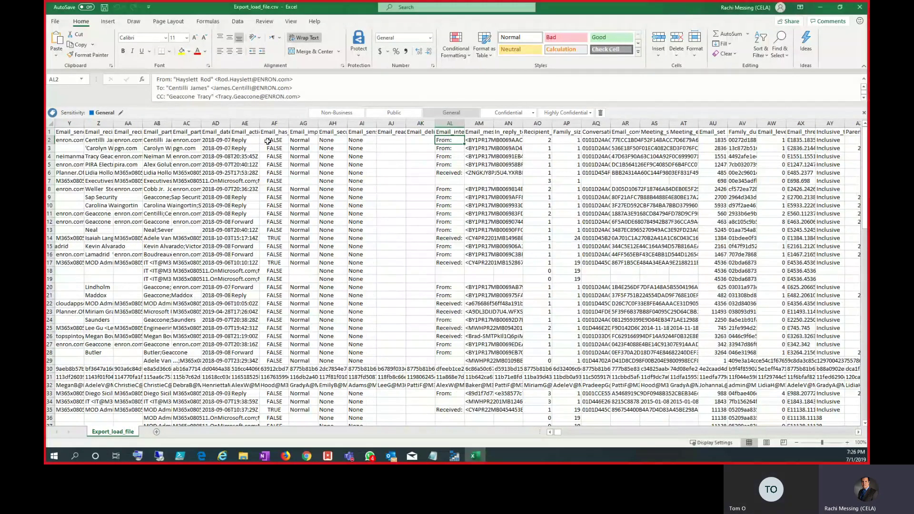
- Expand the formula bar to read the full internet headers in AL2, and shrink it back to three lines
key("ctrl+shift+u")
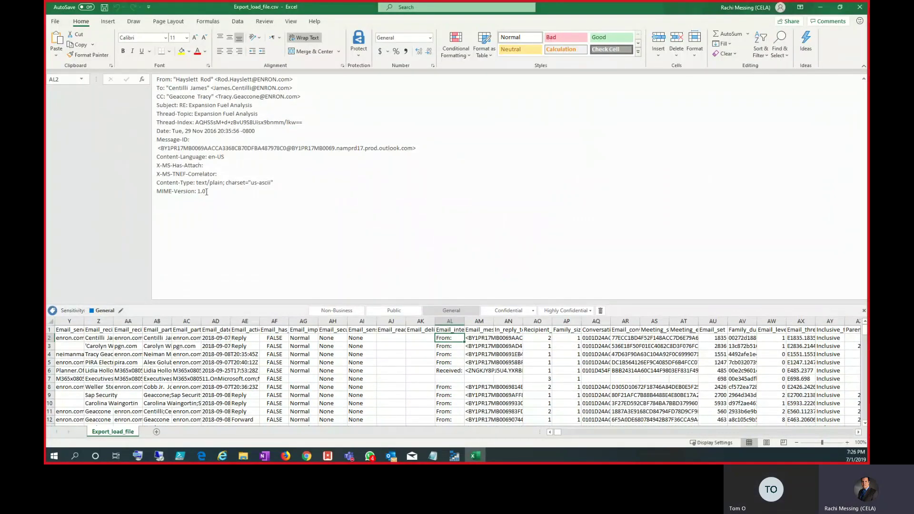
left_click_drag(264, 301, 264, 139)
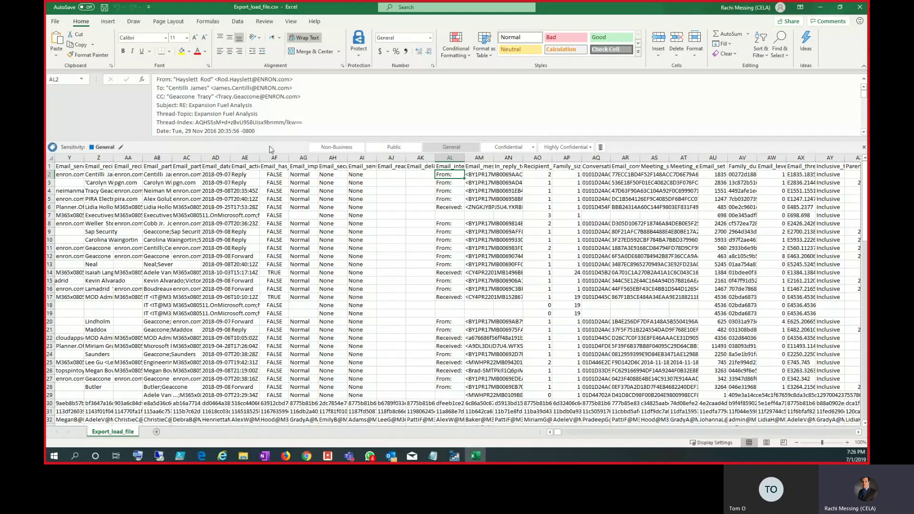
left_click_drag(270, 139, 270, 105)
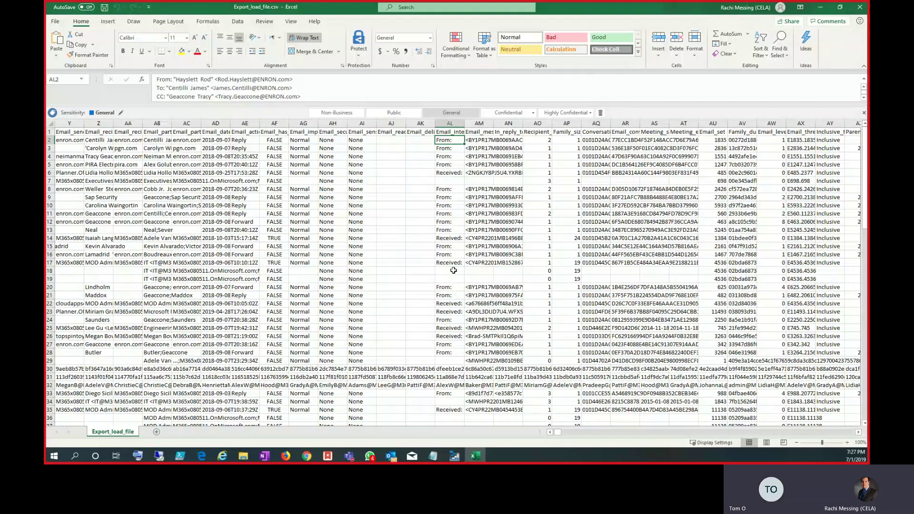
- Examine the Email_internet_headers values in column AL down past row 100 and return to the field name in AL1
scroll(453, 271, "down", 16)
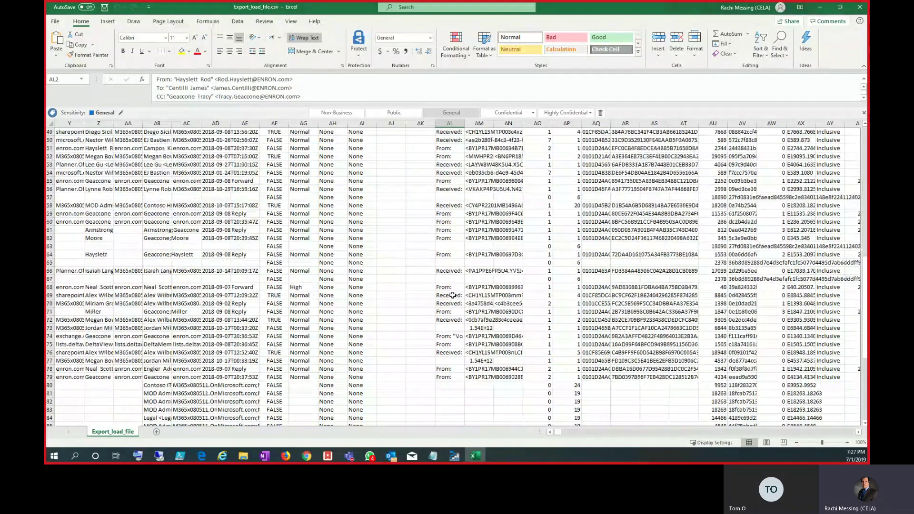
scroll(448, 262, "down", 6)
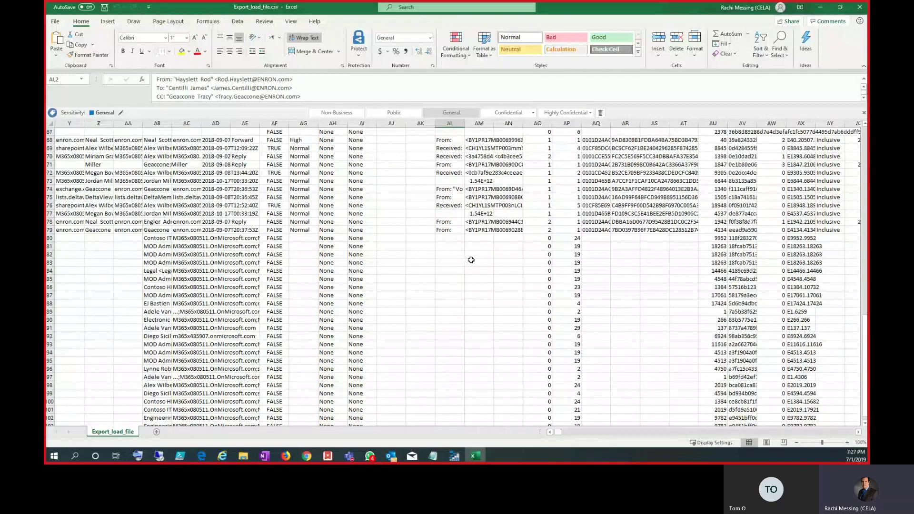
scroll(471, 260, "up", 7)
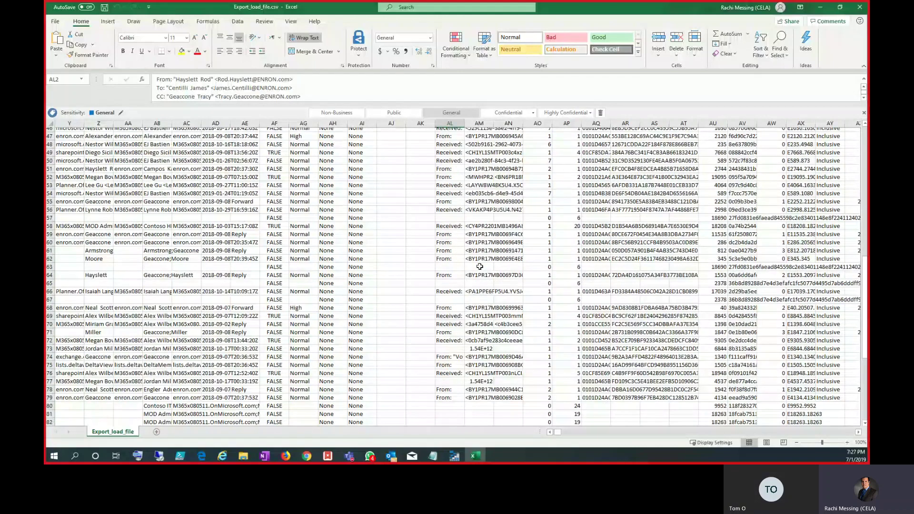
scroll(480, 267, "up", 2)
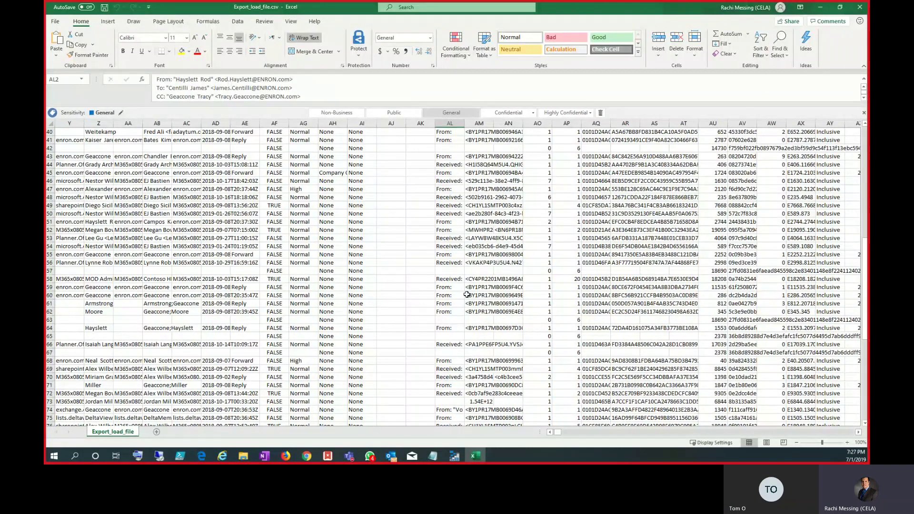
scroll(468, 294, "up", 5)
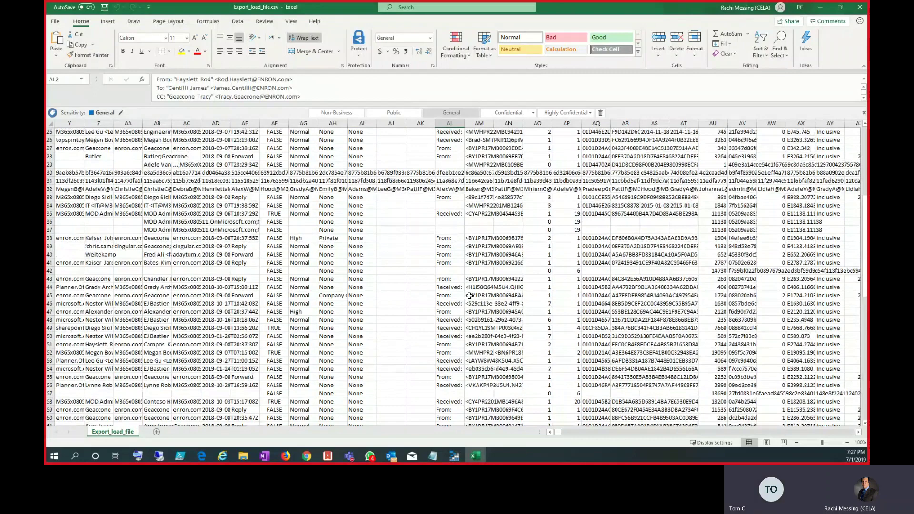
scroll(469, 296, "up", 5)
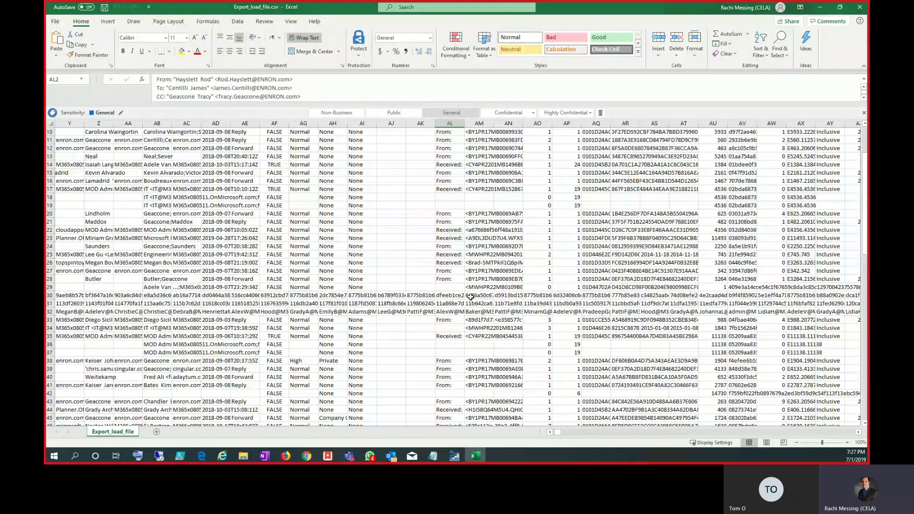
scroll(471, 296, "up", 3)
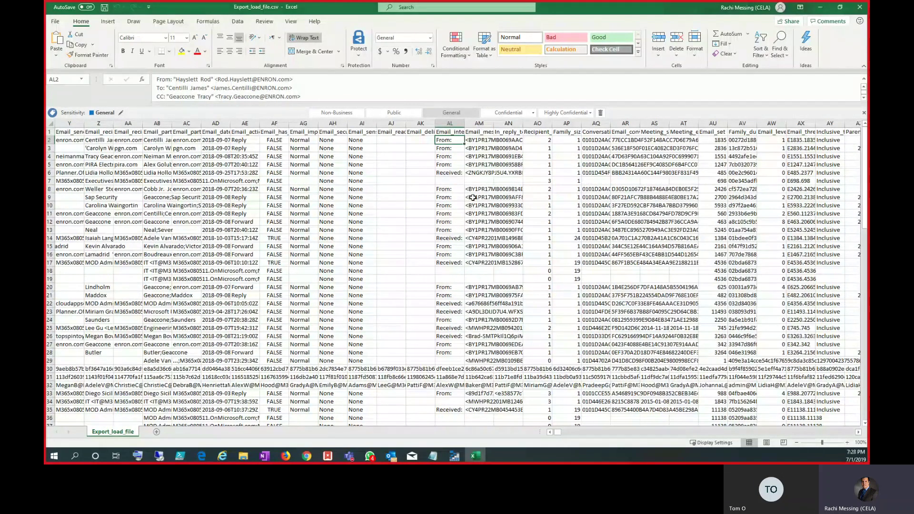
key("Up")
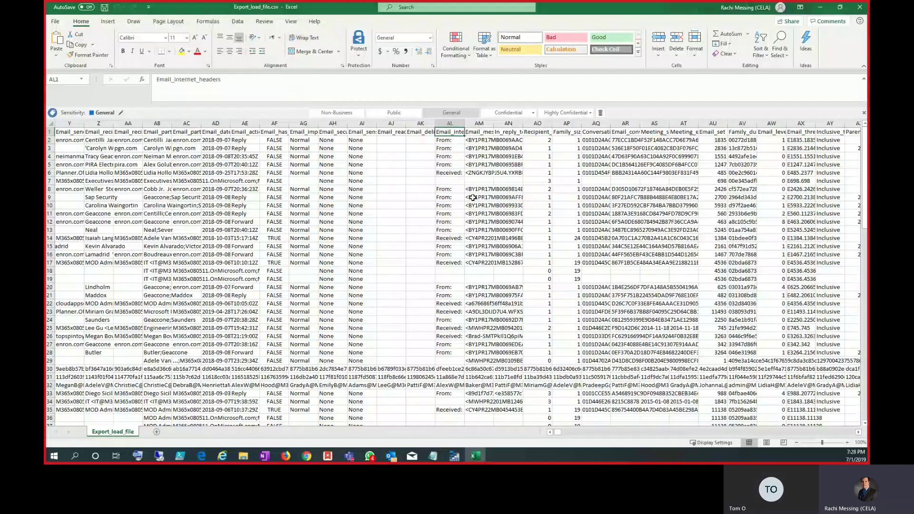